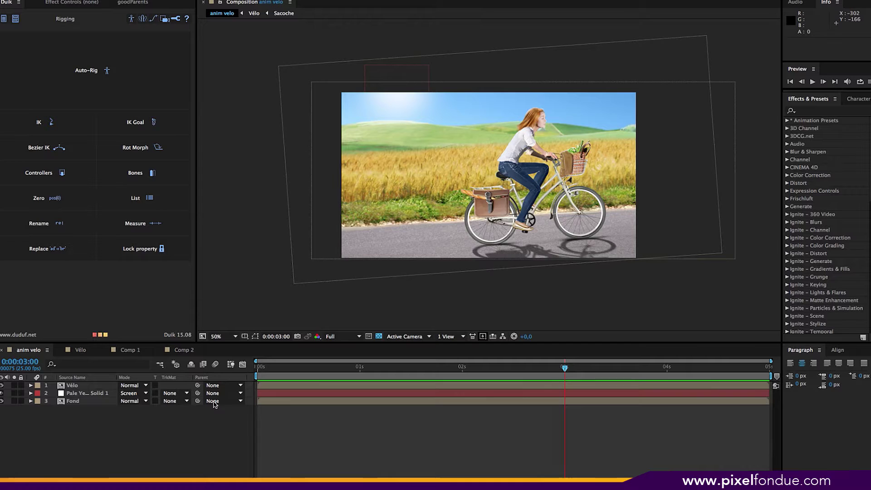
Step: Preview the finished bike ride animation in the browser window
{"action": "key", "text": "super+Tab"}
{"action": "left_click", "coordinate": [447, 247]}
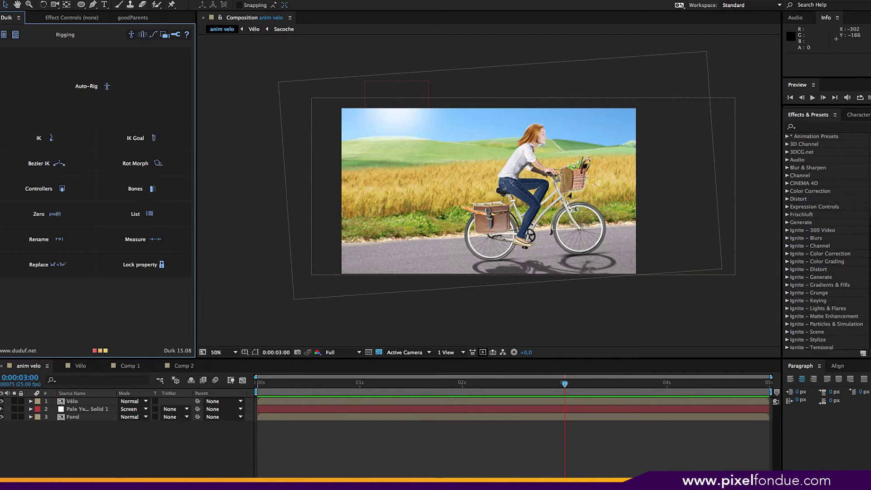
{"action": "left_click_drag", "start_coordinate": [258, 383], "coordinate": [462, 425]}
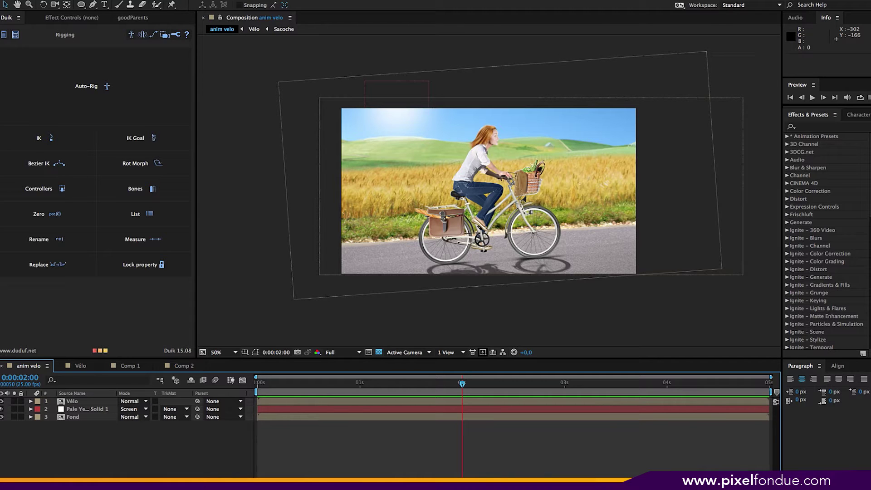
Step: Open Comp 1 and spin the Pedal rotation to 357.8° to test the leg following it
{"action": "left_click", "coordinate": [132, 366]}
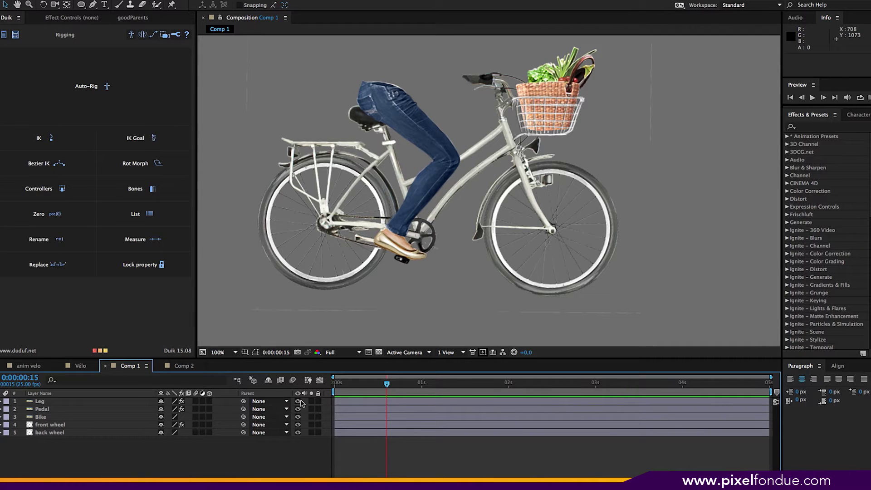
{"action": "left_click", "coordinate": [312, 401]}
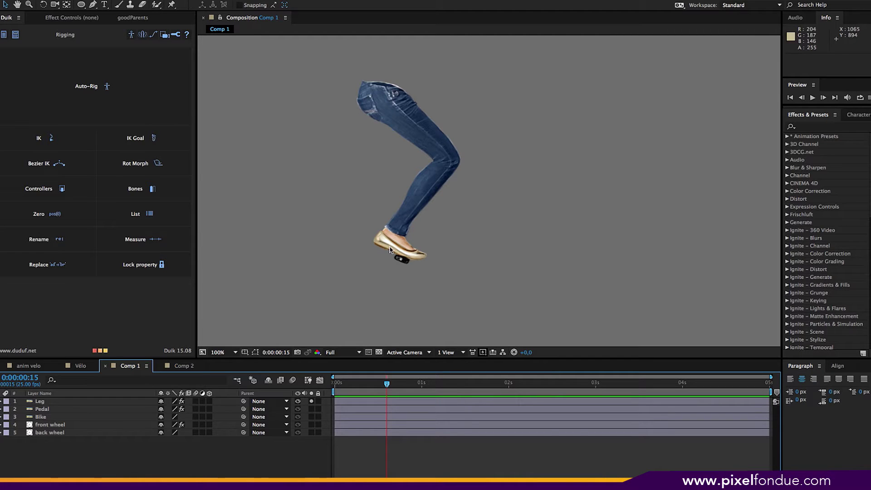
{"action": "left_click", "coordinate": [312, 402]}
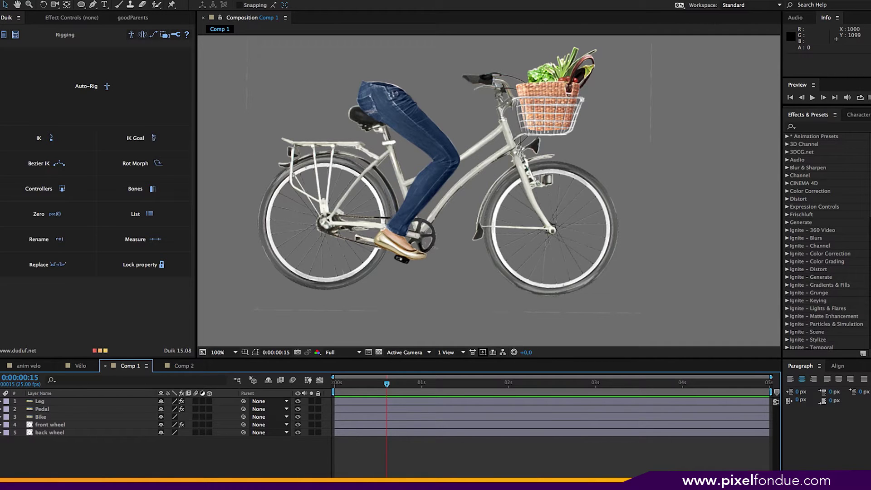
{"action": "left_click", "coordinate": [58, 410]}
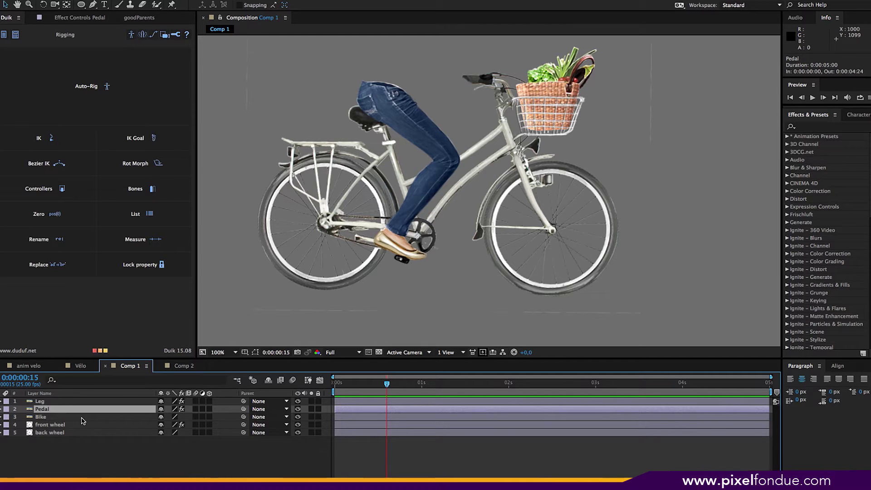
{"action": "key", "text": "r"}
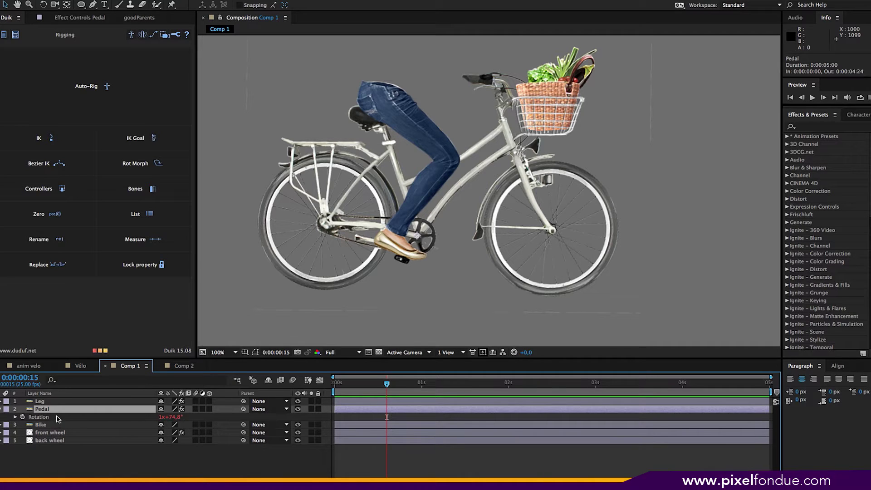
{"action": "left_click_drag", "start_coordinate": [177, 421], "coordinate": [139, 429]}
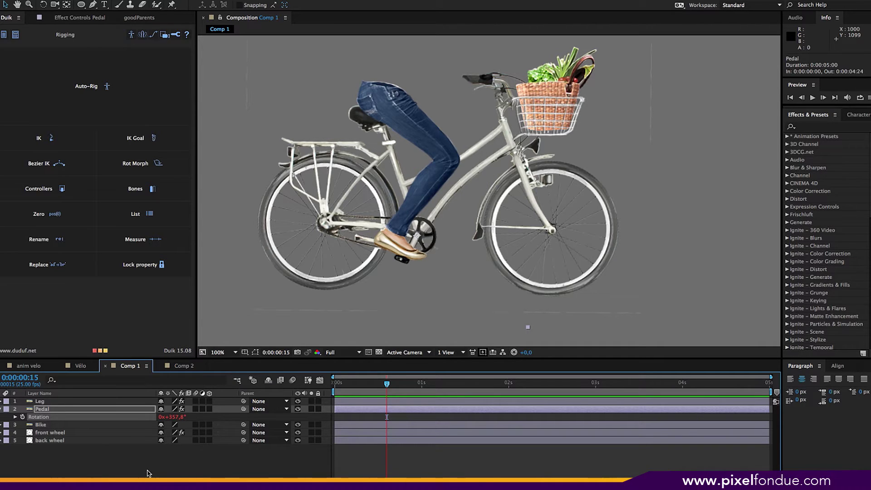
{"action": "key", "text": "space"}
{"action": "key", "text": "space"}
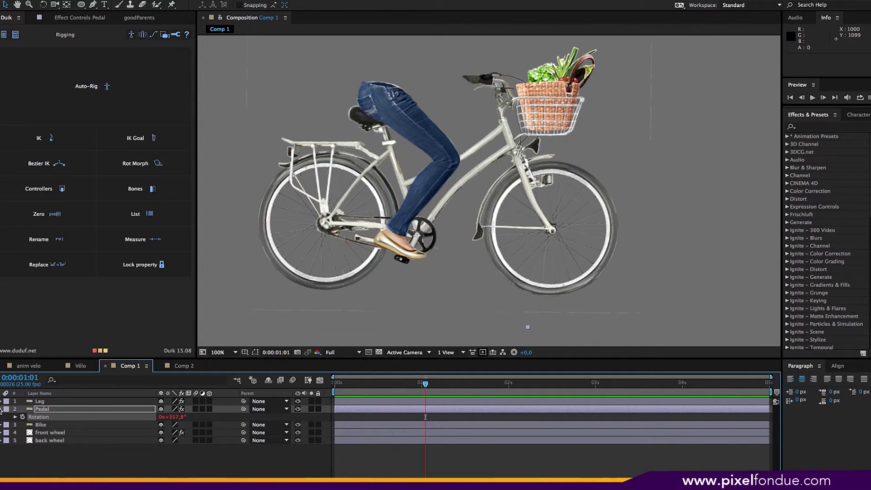
{"action": "left_click", "coordinate": [1, 409]}
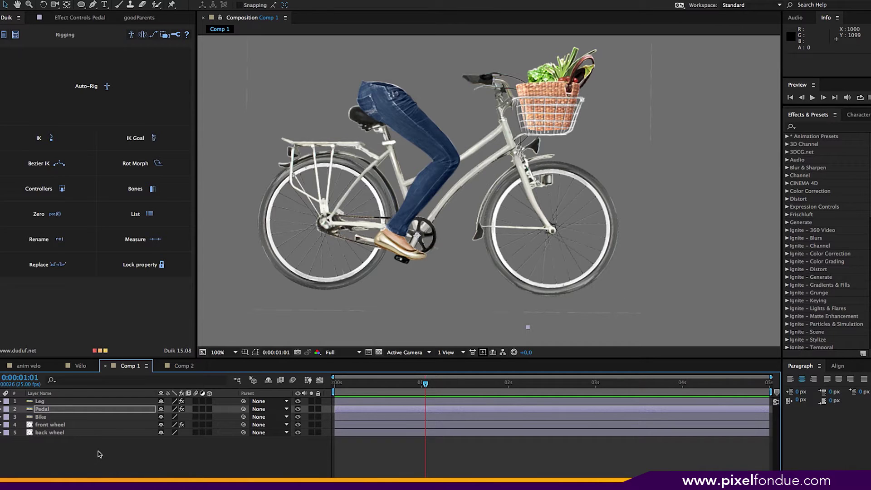
{"action": "left_click", "coordinate": [74, 402]}
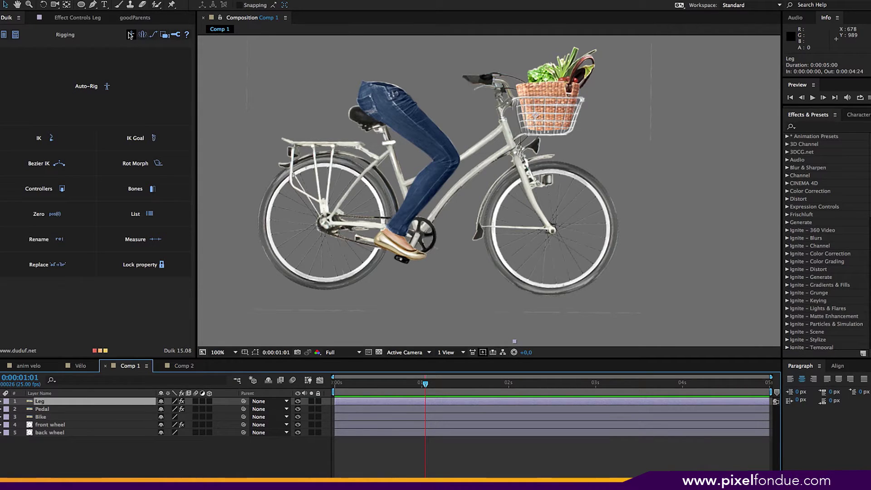
Step: Add a new null layer placed just below the back wheel
{"action": "left_click", "coordinate": [143, 36]}
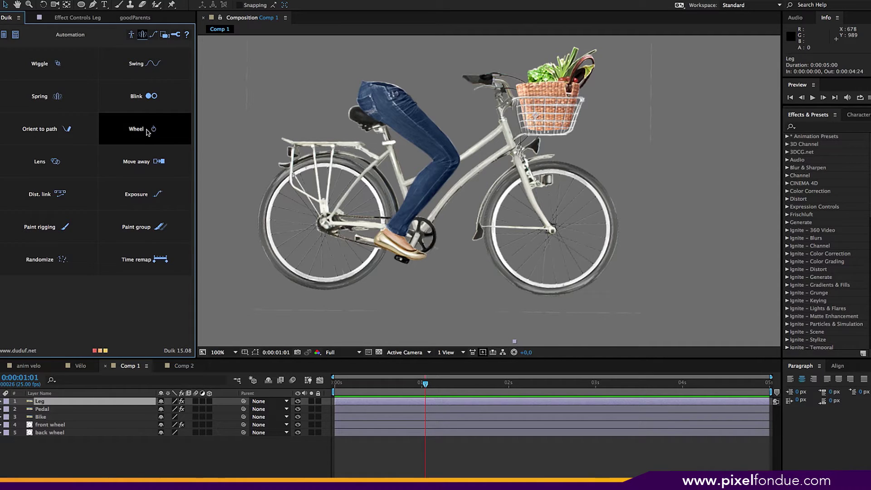
{"action": "left_click", "coordinate": [80, 433]}
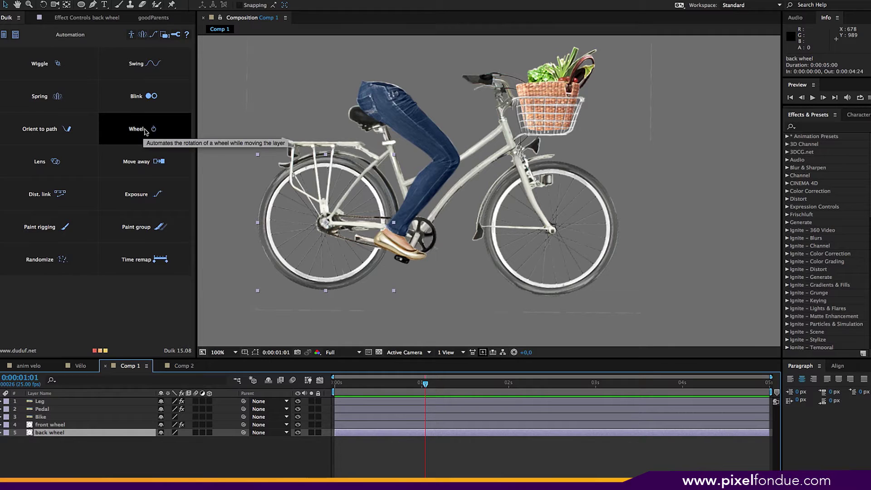
{"action": "left_click", "coordinate": [144, 131]}
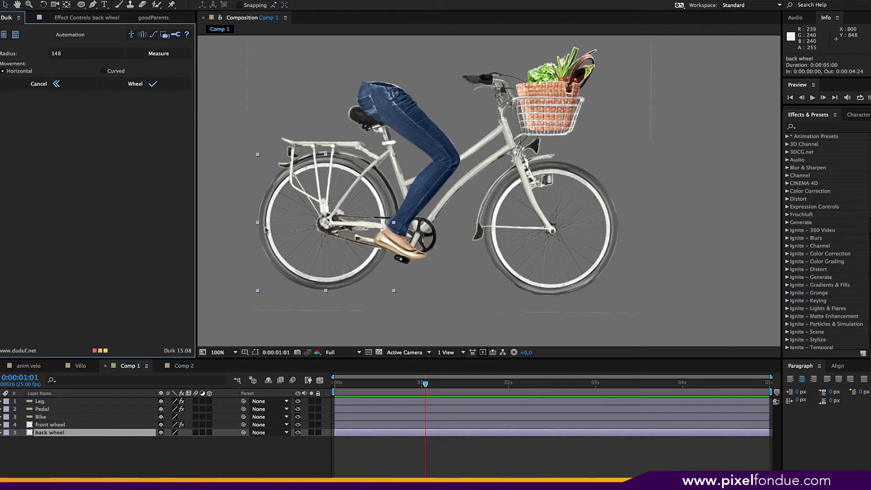
{"action": "right_click", "coordinate": [99, 458]}
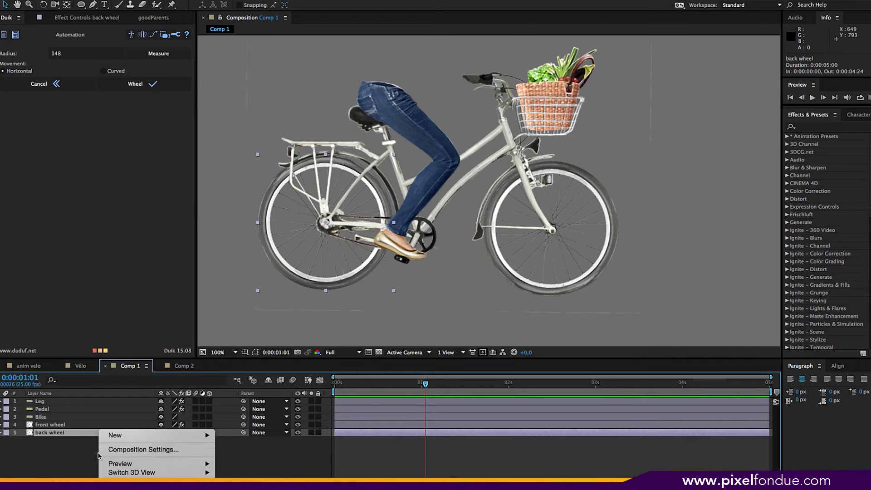
{"action": "mouse_move", "coordinate": [119, 439]}
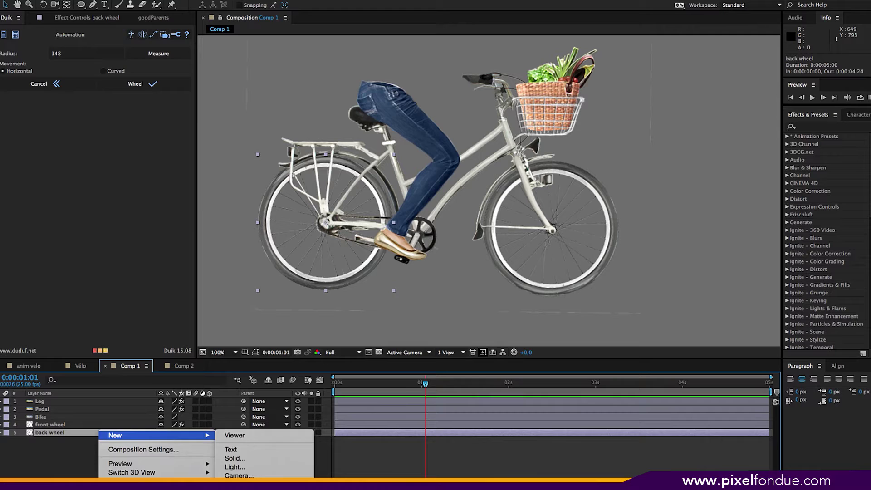
{"action": "left_click", "coordinate": [235, 483]}
{"action": "left_click_drag", "start_coordinate": [473, 136], "coordinate": [354, 328]}
{"action": "key", "text": "Return"}
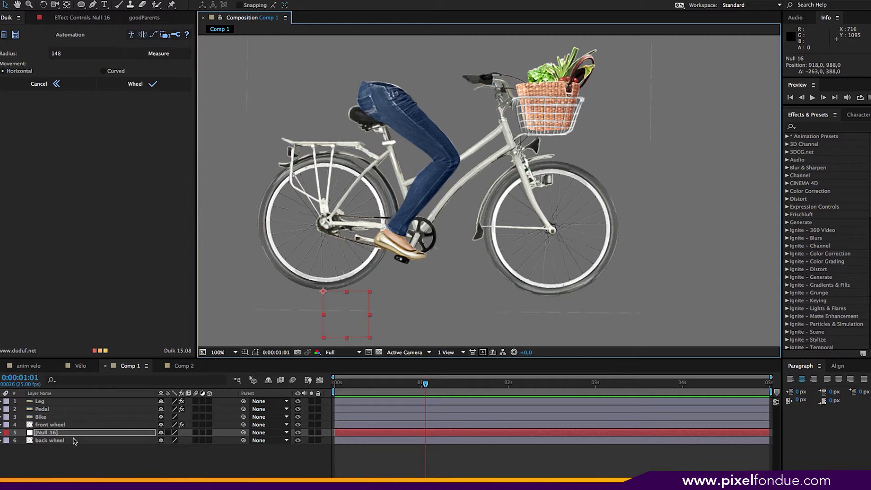
Step: Measure the back wheel radius from the null and apply Duik's Wheel automation
{"action": "left_click", "coordinate": [68, 440]}
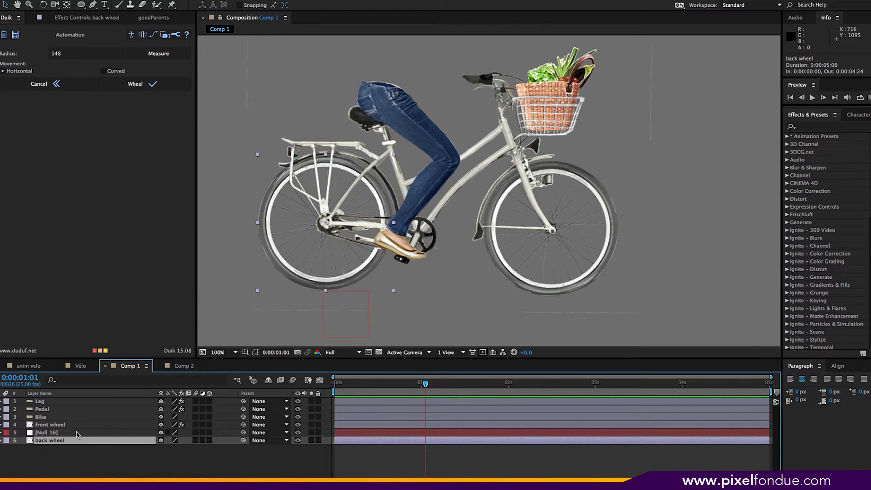
{"action": "left_click", "coordinate": [75, 433], "text": "ctrl"}
{"action": "left_click", "coordinate": [168, 53]}
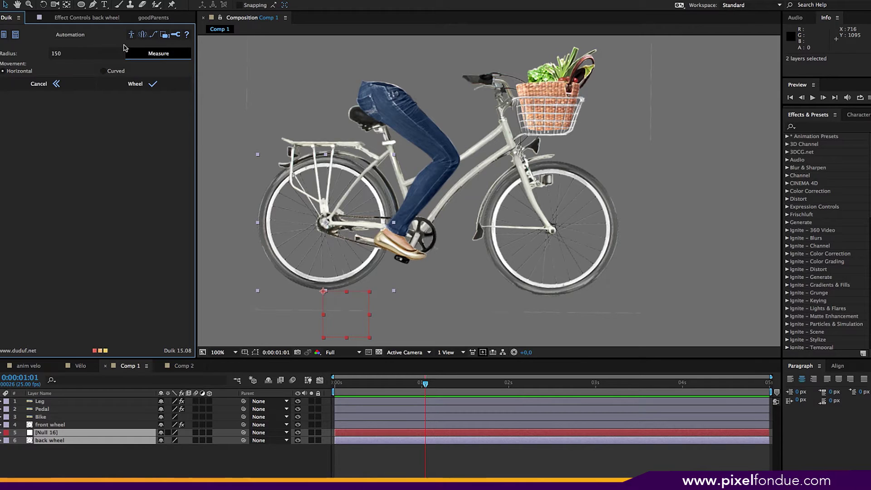
{"action": "left_click", "coordinate": [139, 85]}
{"action": "left_click", "coordinate": [140, 87]}
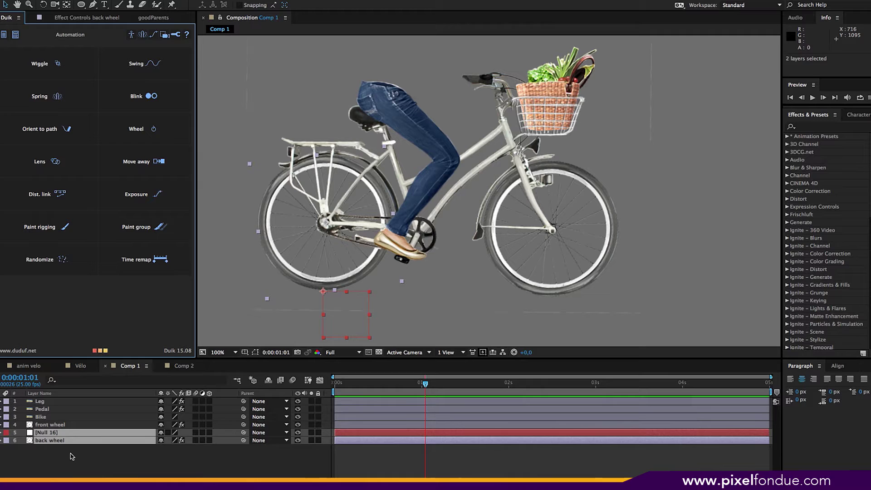
Step: Move the back wheel to test its automatic spin, then return it to its original spot
{"action": "left_click", "coordinate": [72, 455]}
{"action": "left_click", "coordinate": [75, 440]}
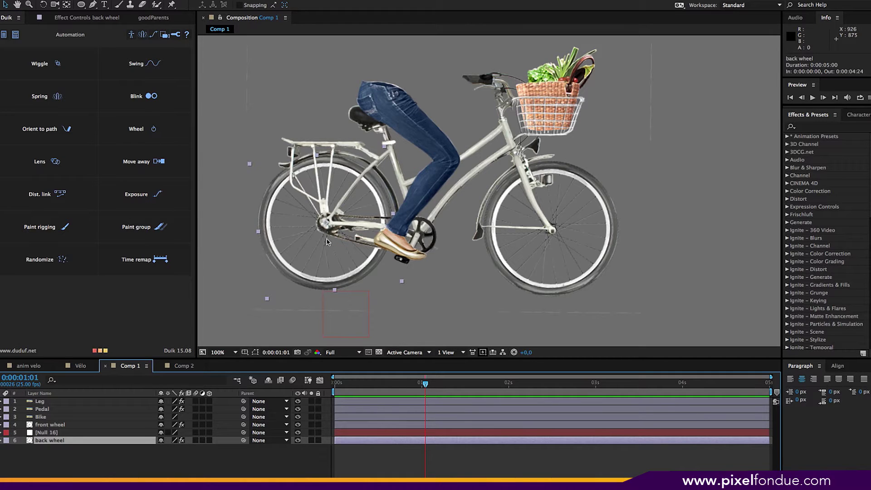
{"action": "left_click_drag", "start_coordinate": [328, 242], "coordinate": [457, 234]}
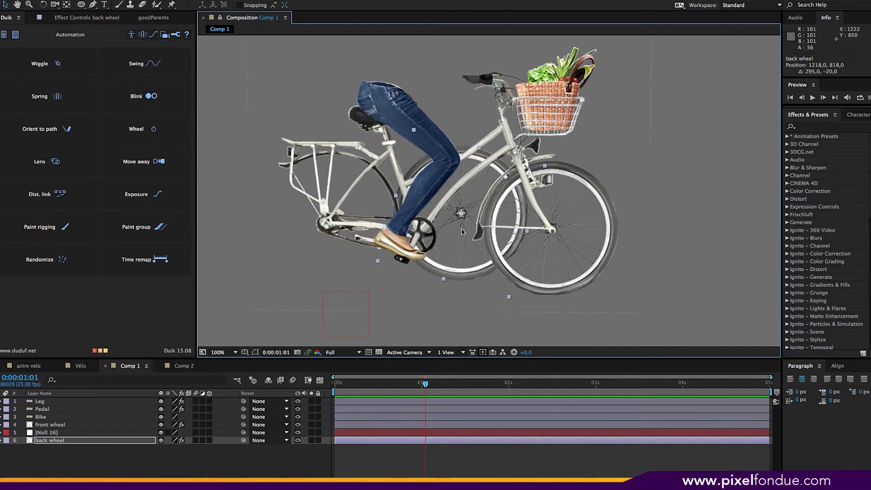
{"action": "left_click_drag", "start_coordinate": [462, 232], "coordinate": [369, 237]}
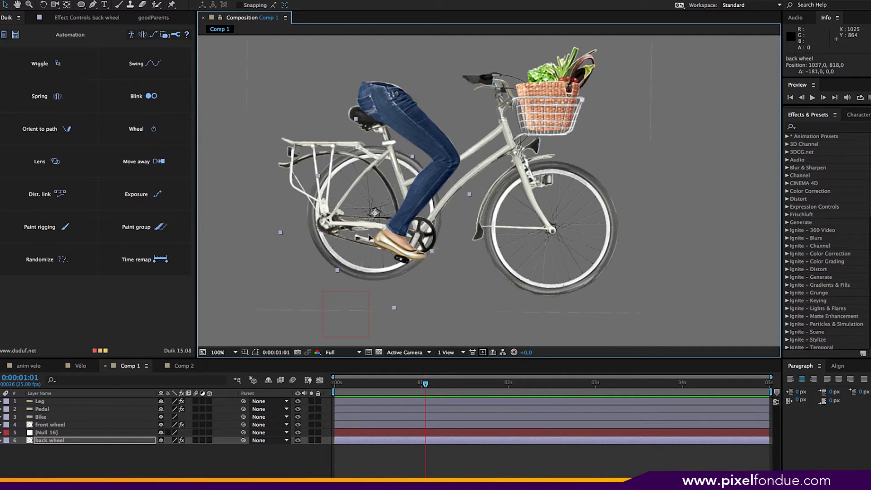
{"action": "key", "text": "ctrl+z"}
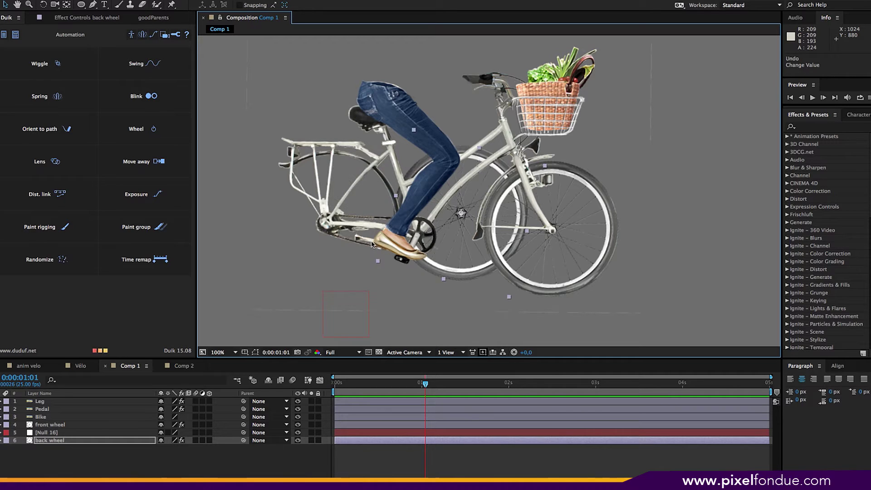
{"action": "key", "text": "ctrl+shift+z"}
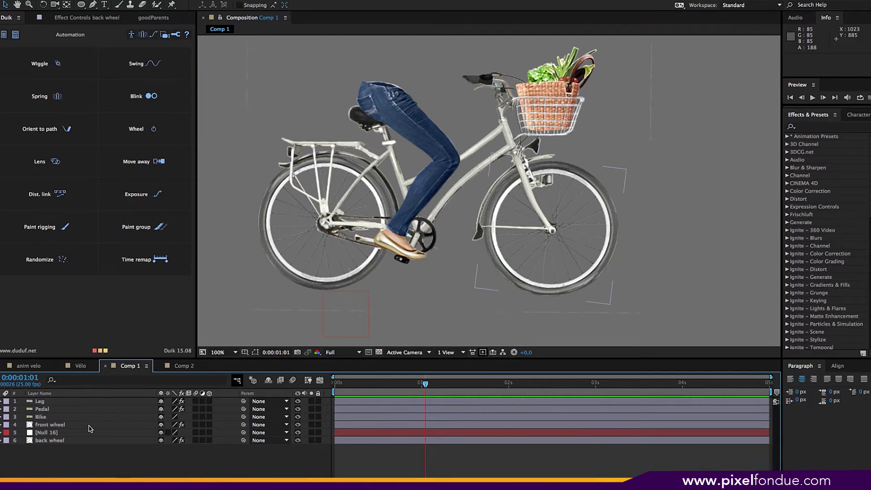
Step: Apply Duik wheel rotation to the front wheel, then view Pedal's Wheel effect with radius 148.0
{"action": "left_click", "coordinate": [89, 429]}
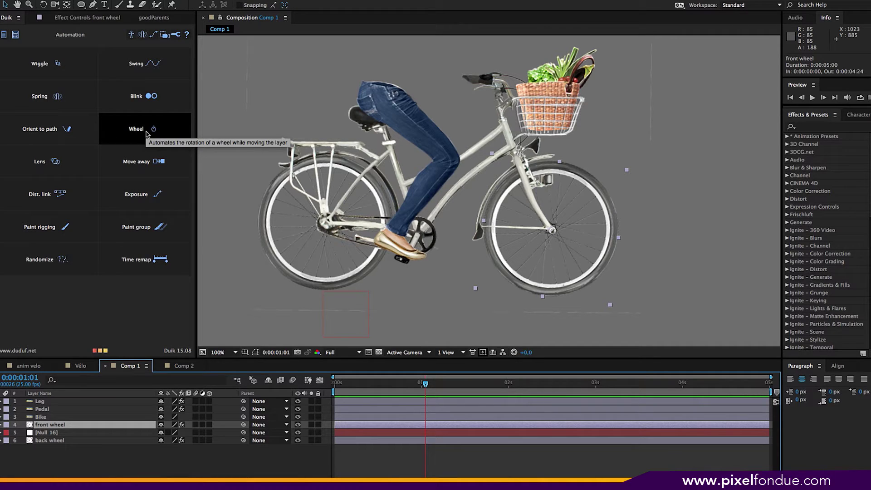
{"action": "left_click", "coordinate": [147, 130]}
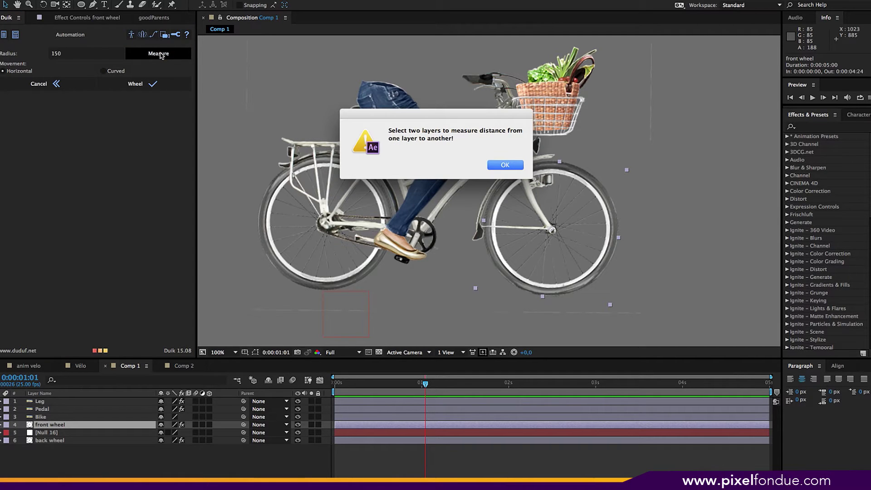
{"action": "left_click", "coordinate": [504, 165]}
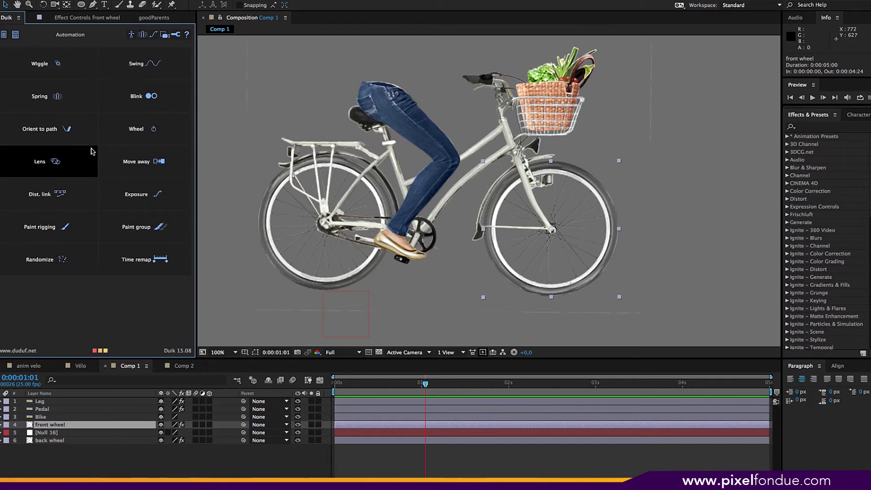
{"action": "left_click", "coordinate": [62, 409]}
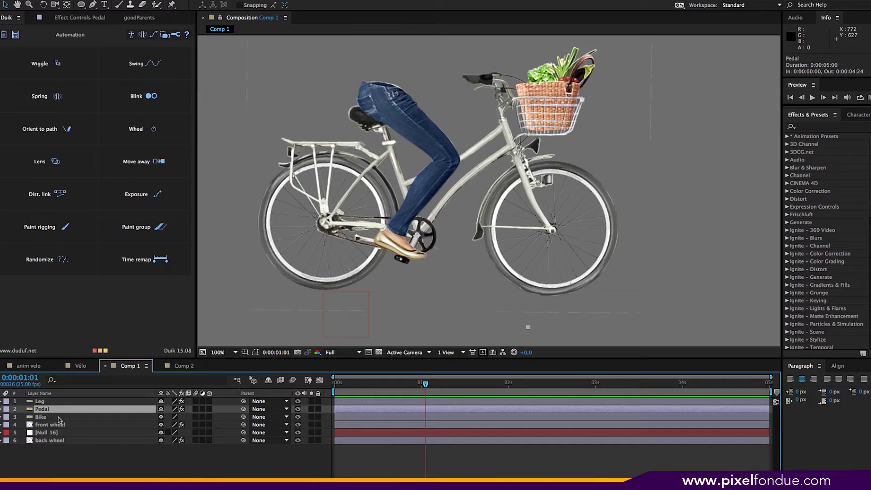
{"action": "left_click", "coordinate": [90, 18]}
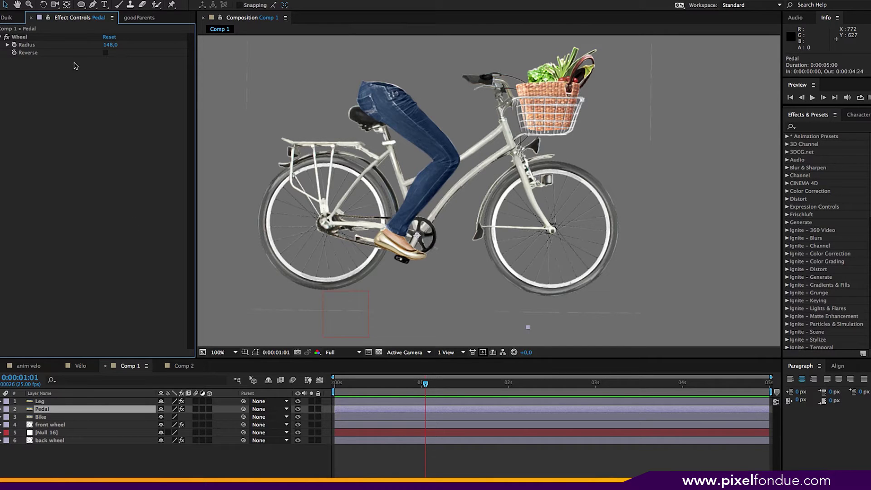
Step: Delete Pedal's old Wheel effect and move Null 16 onto the end of the crank
{"action": "left_click", "coordinate": [40, 37]}
{"action": "key", "text": "Delete"}
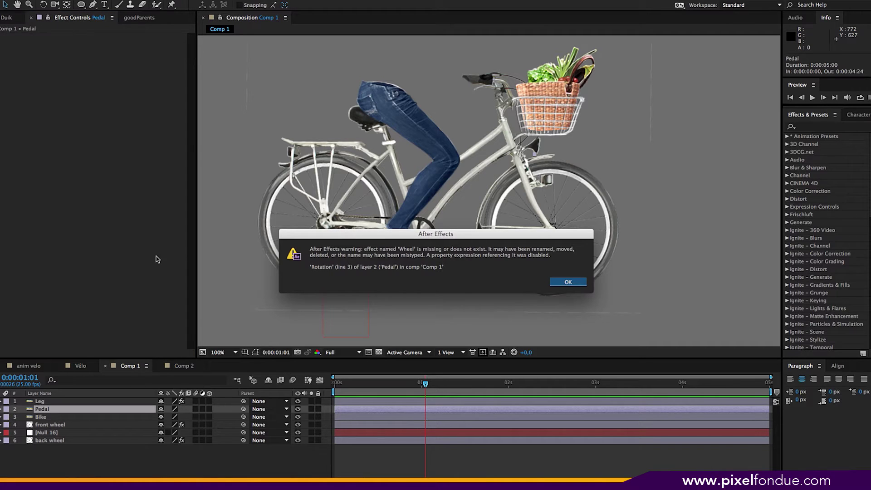
{"action": "left_click", "coordinate": [562, 285]}
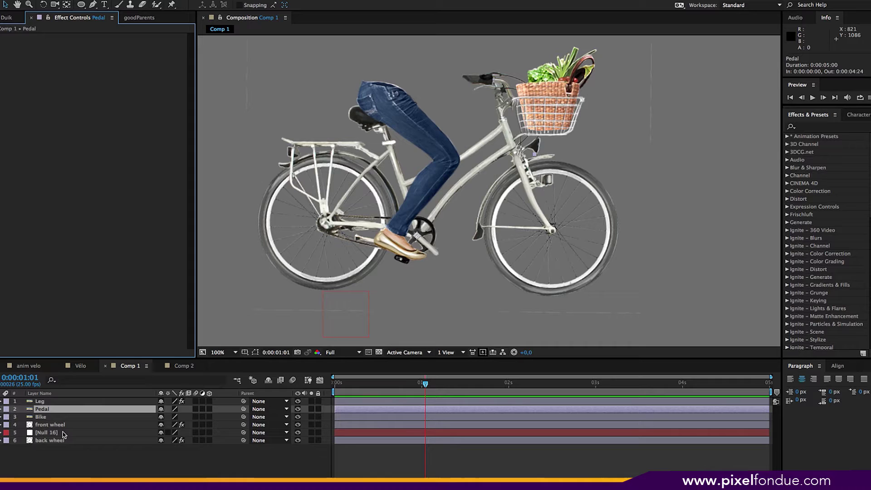
{"action": "left_click", "coordinate": [46, 433]}
{"action": "left_click_drag", "start_coordinate": [348, 315], "coordinate": [430, 278]}
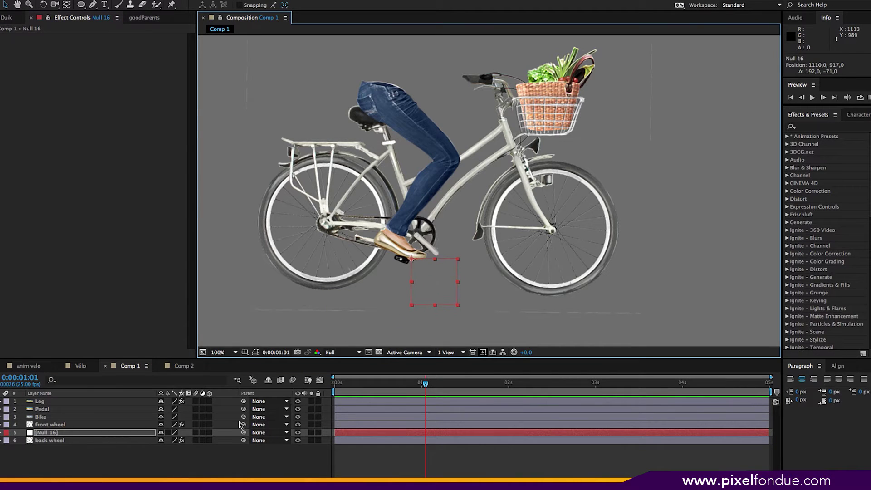
{"action": "left_click", "coordinate": [298, 402]}
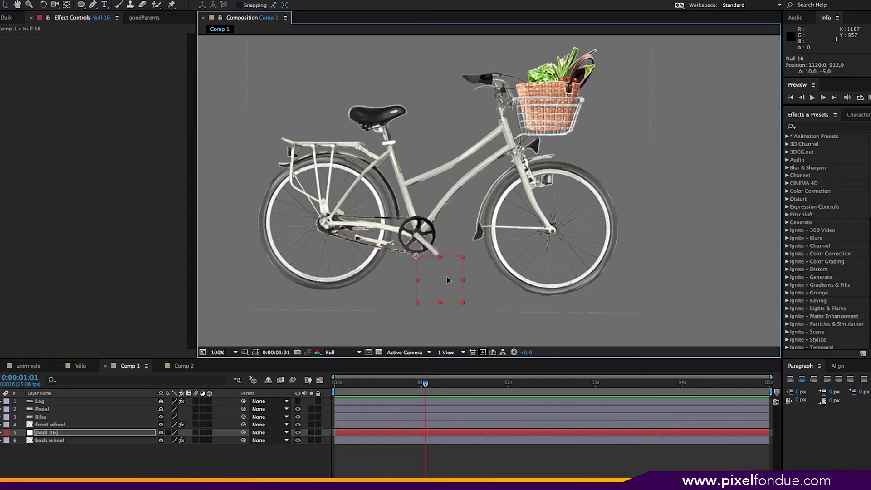
{"action": "left_click_drag", "start_coordinate": [442, 282], "coordinate": [448, 278]}
Step: Apply Duik's Wheel automation to Pedal and Null 16, then show the Leg layer again
{"action": "left_click", "coordinate": [76, 411]}
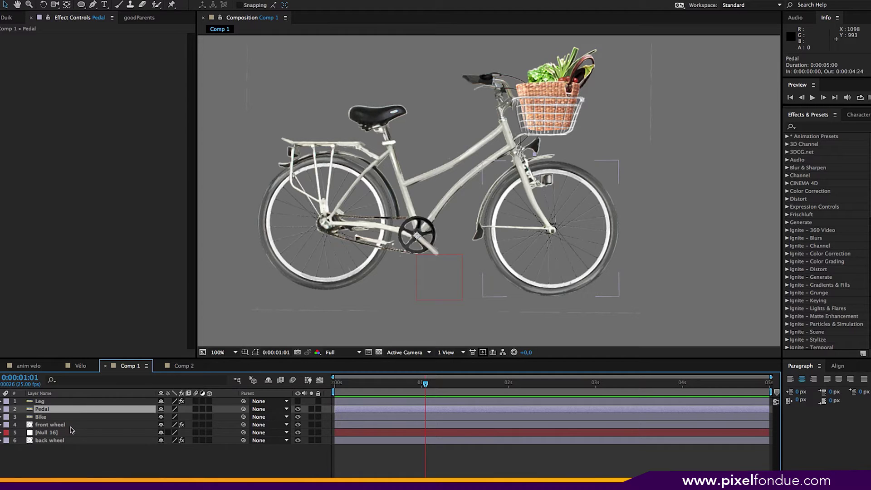
{"action": "left_click", "coordinate": [71, 432], "text": "ctrl"}
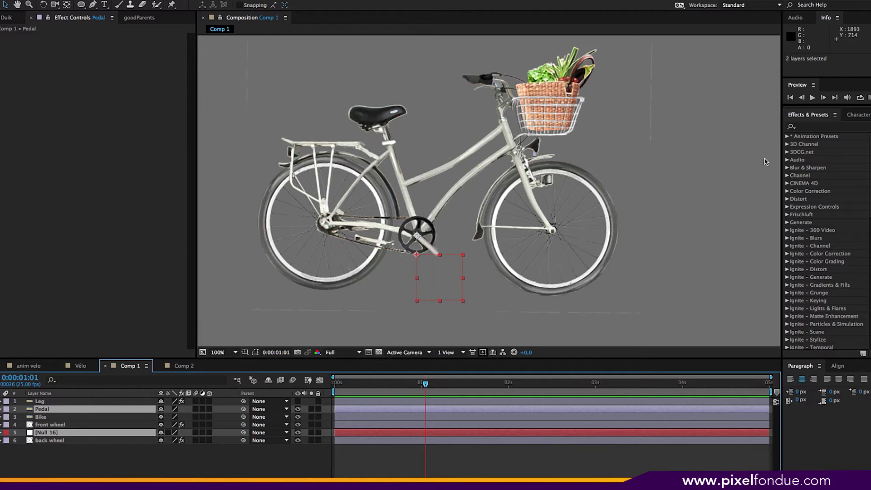
{"action": "left_click", "coordinate": [7, 18]}
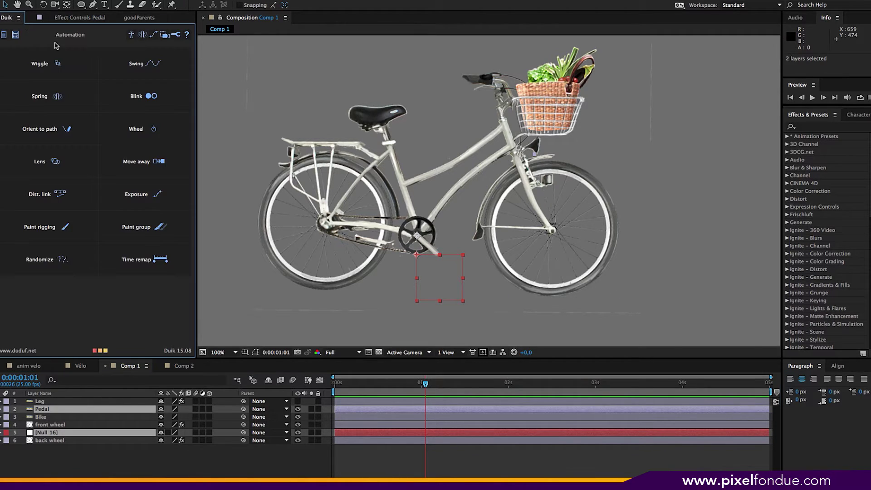
{"action": "left_click", "coordinate": [150, 129]}
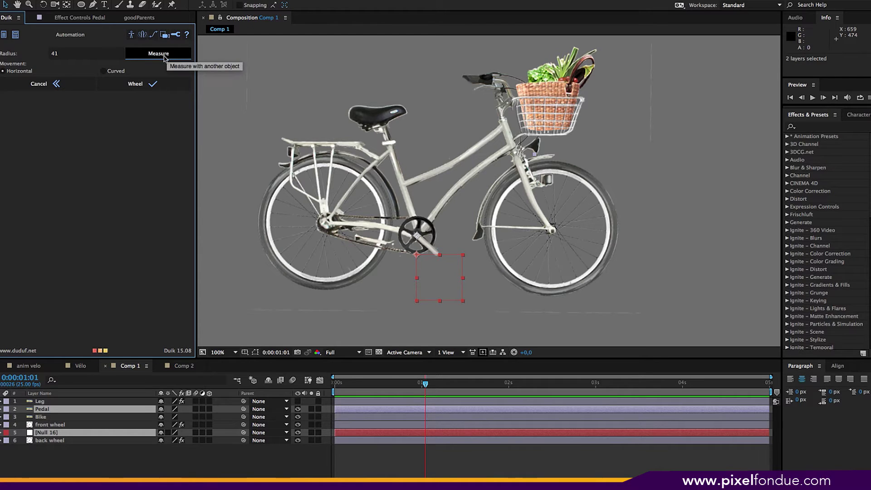
{"action": "left_click", "coordinate": [150, 85]}
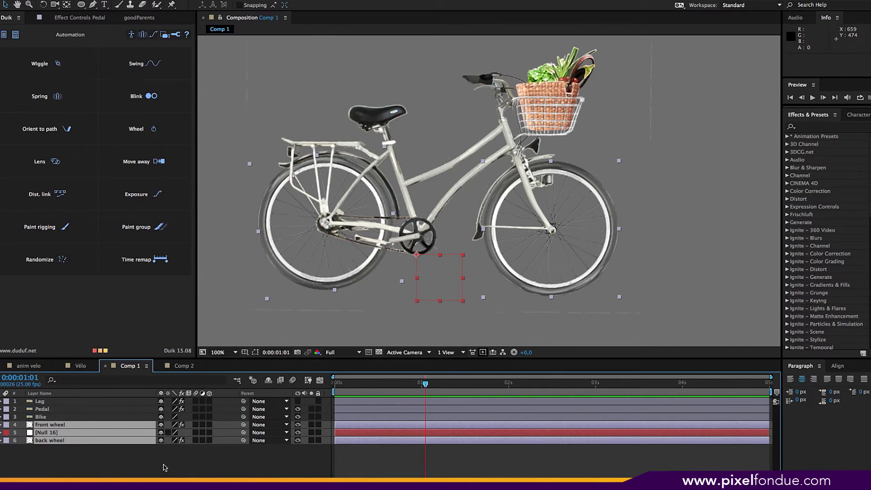
{"action": "left_click", "coordinate": [267, 458]}
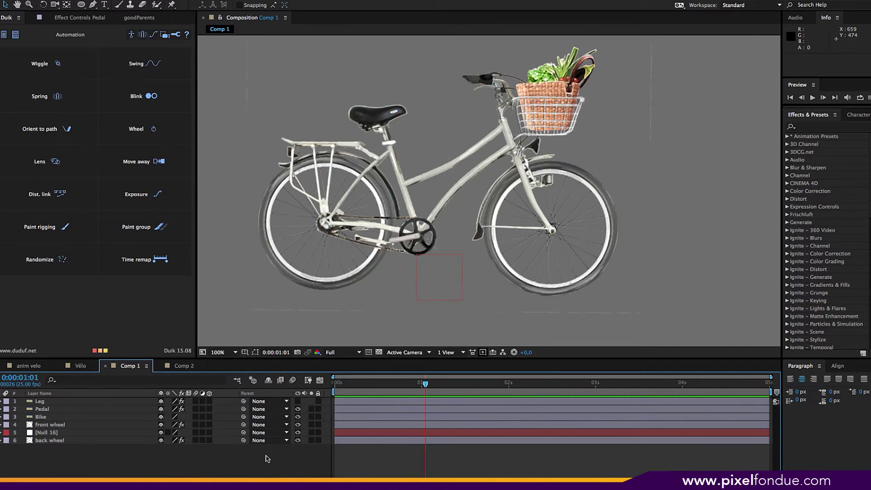
{"action": "left_click", "coordinate": [298, 401]}
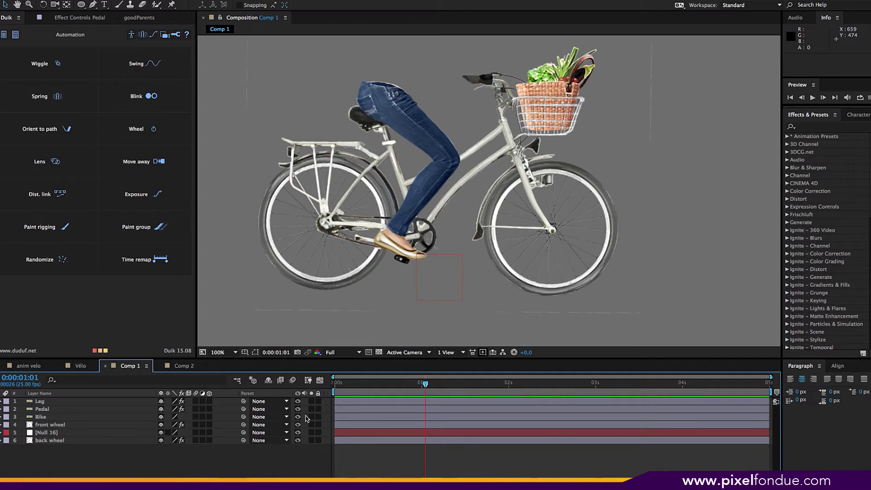
Step: Turn the Pedal rotation to 4x+6.1° to test the crank
{"action": "left_click", "coordinate": [68, 410]}
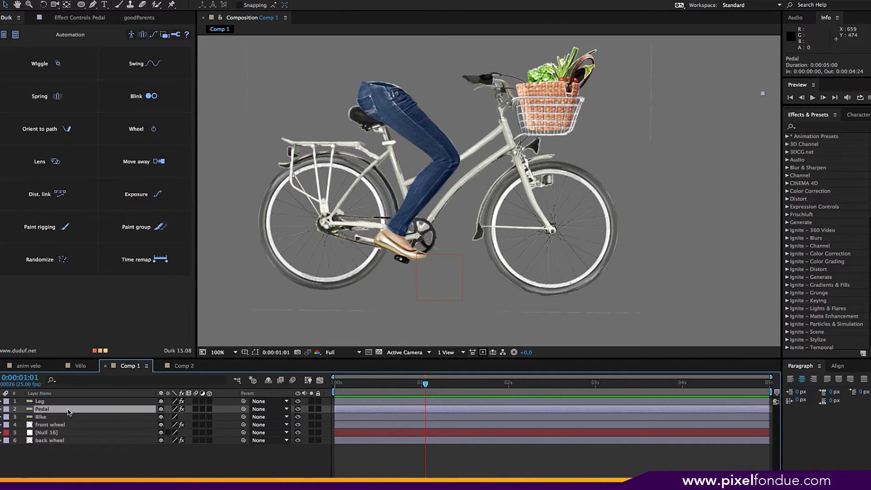
{"action": "key", "text": "r"}
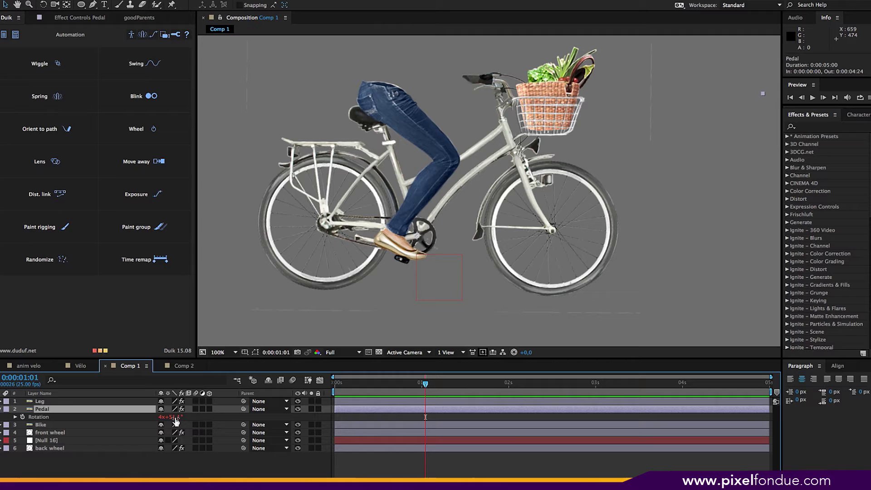
{"action": "left_click_drag", "start_coordinate": [175, 417], "coordinate": [146, 410]}
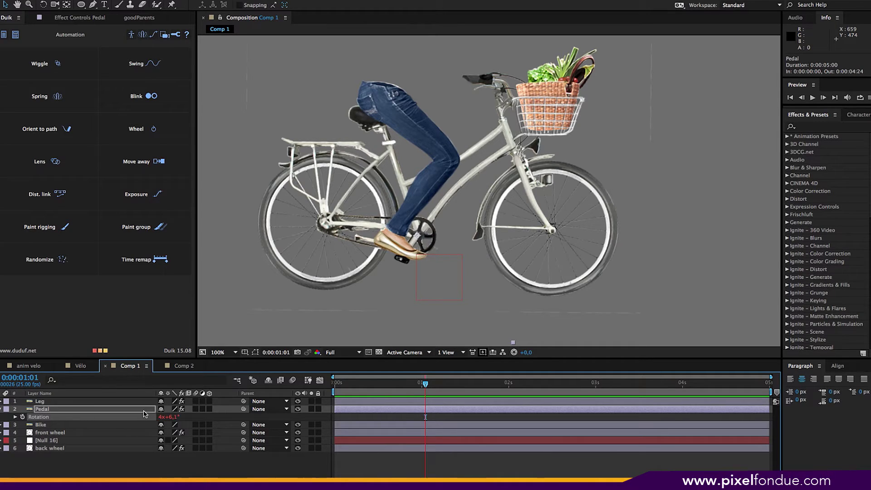
{"action": "left_click", "coordinate": [133, 467]}
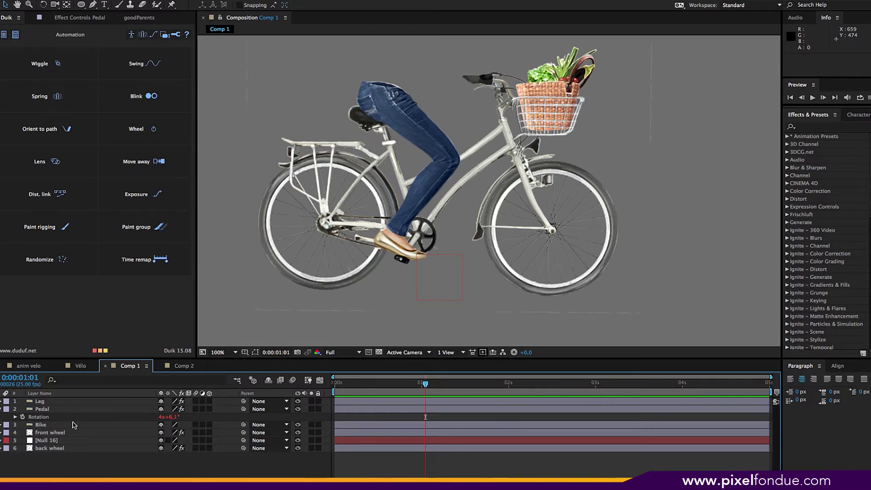
{"action": "left_click", "coordinate": [72, 440]}
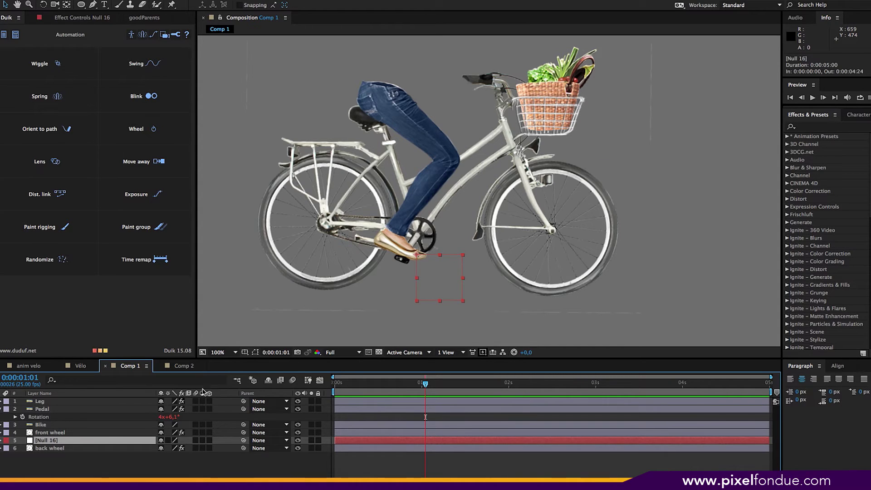
{"action": "left_click_drag", "start_coordinate": [437, 272], "coordinate": [440, 306]}
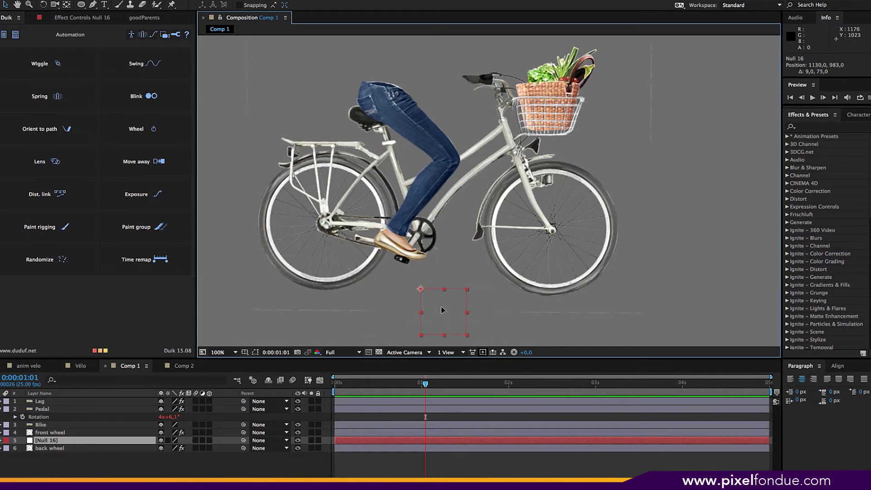
{"action": "left_click", "coordinate": [52, 442]}
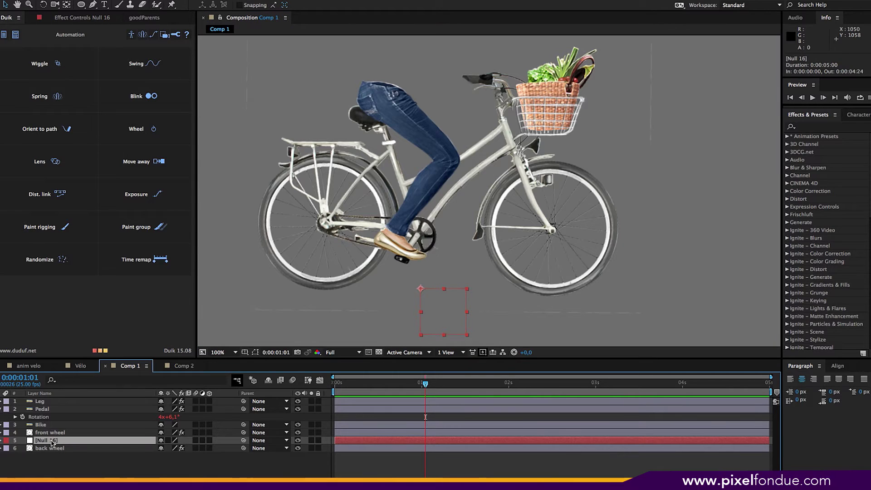
{"action": "key", "text": "Return"}
{"action": "type", "text": "M"}
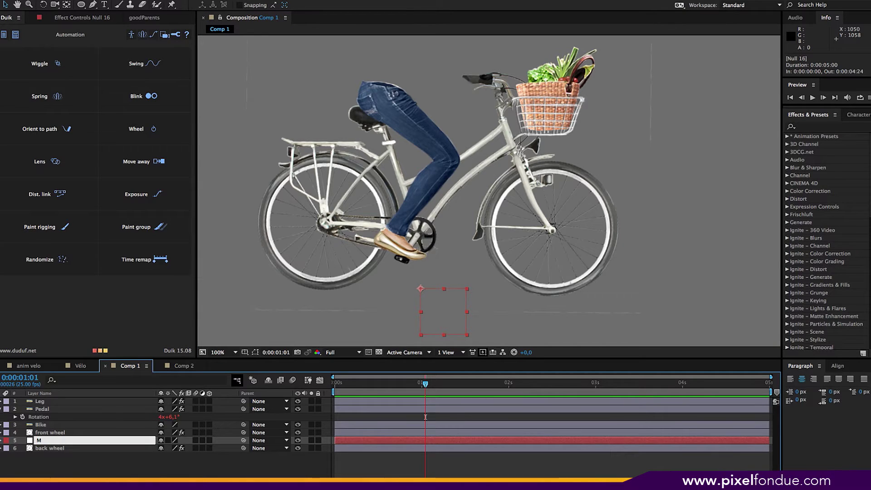
{"action": "type", "text": "ASTER"}
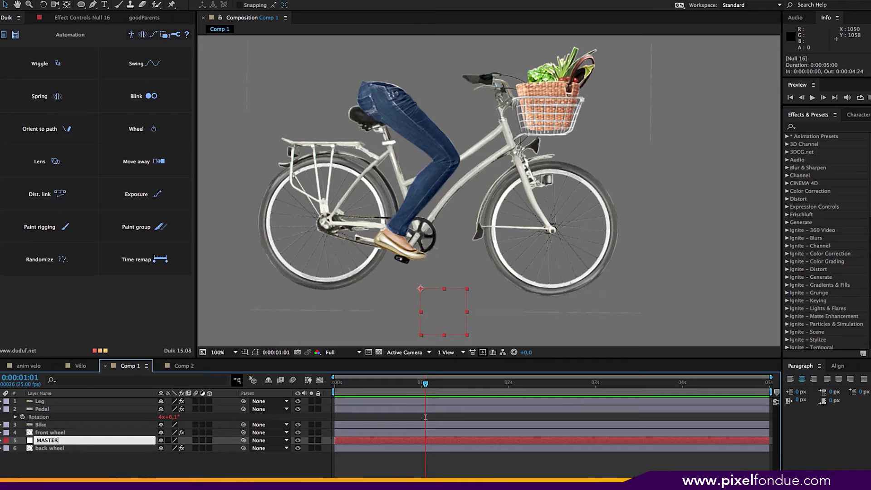
{"action": "key", "text": "Return"}
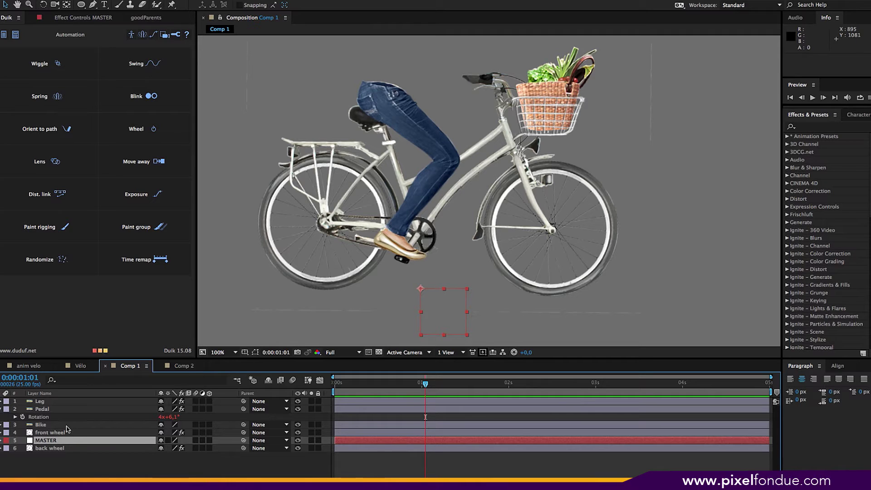
{"action": "left_click_drag", "start_coordinate": [74, 440], "coordinate": [70, 470]}
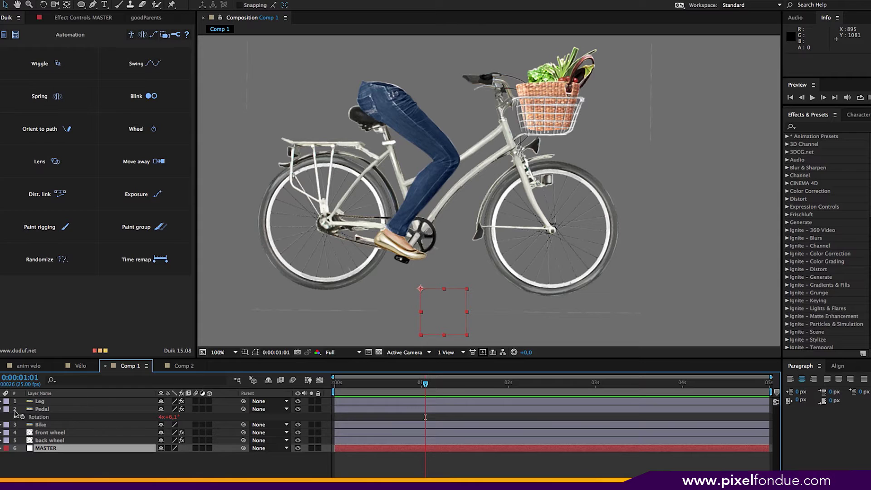
{"action": "left_click", "coordinate": [51, 402]}
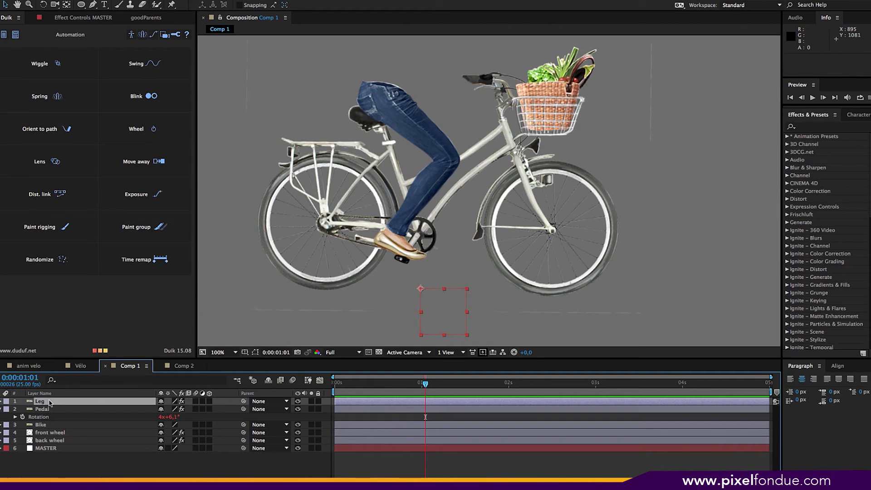
{"action": "left_click", "coordinate": [59, 440]}
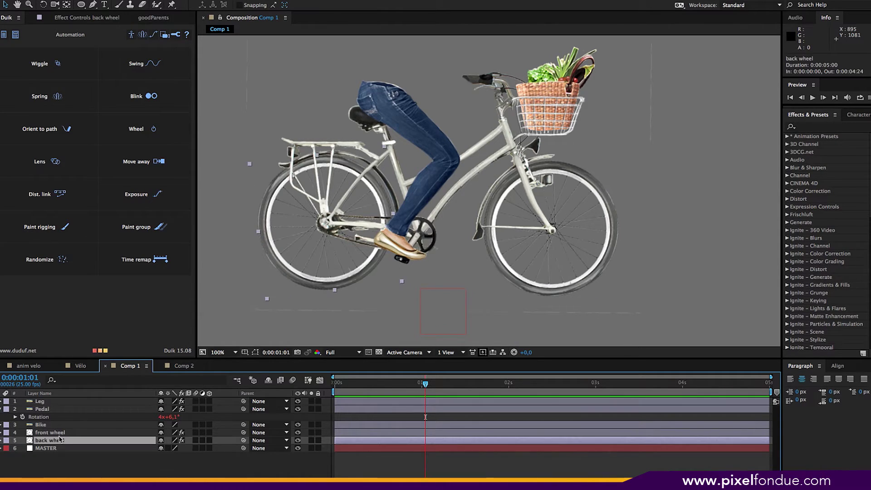
{"action": "left_click", "coordinate": [66, 401], "text": "shift"}
{"action": "left_click_drag", "start_coordinate": [245, 420], "coordinate": [108, 451]}
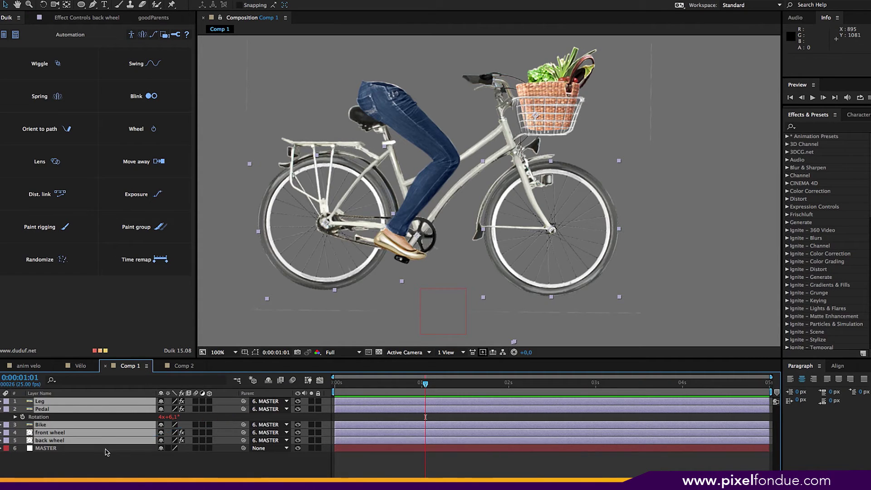
{"action": "left_click", "coordinate": [108, 452]}
{"action": "left_click", "coordinate": [113, 473]}
{"action": "left_click", "coordinate": [436, 311]}
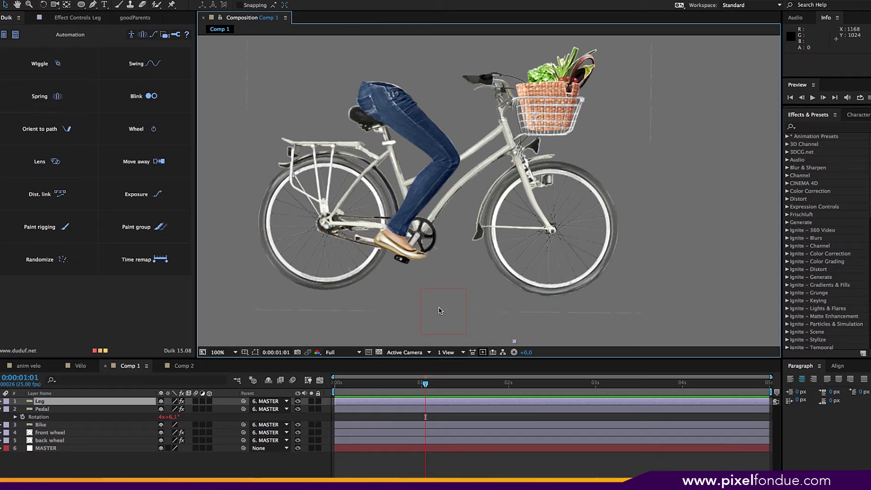
{"action": "left_click", "coordinate": [90, 448]}
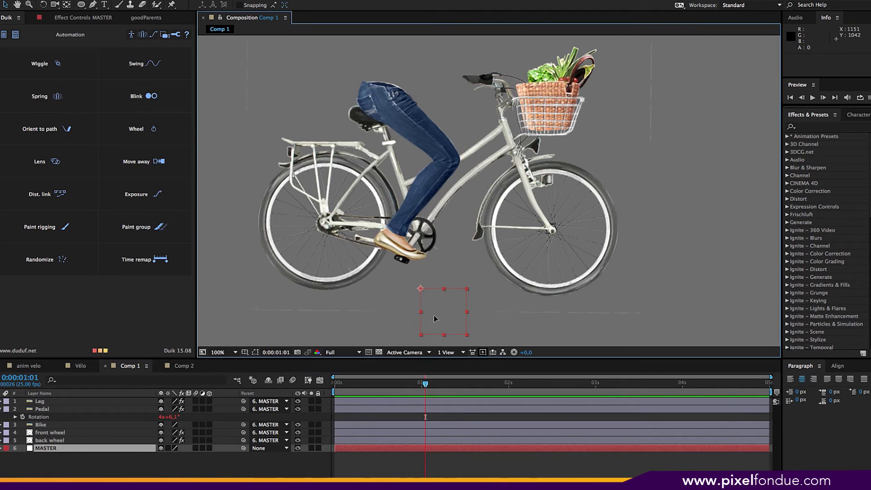
{"action": "left_click_drag", "start_coordinate": [436, 319], "coordinate": [456, 319]}
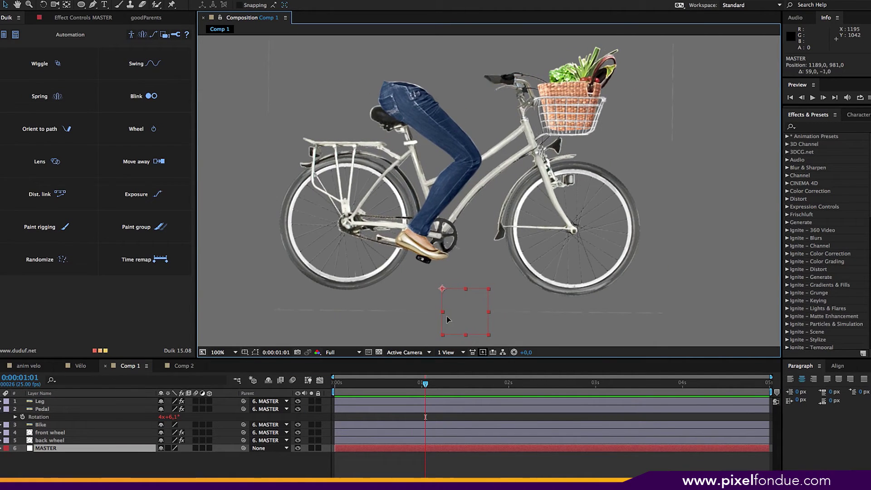
{"action": "key", "text": "ctrl+z"}
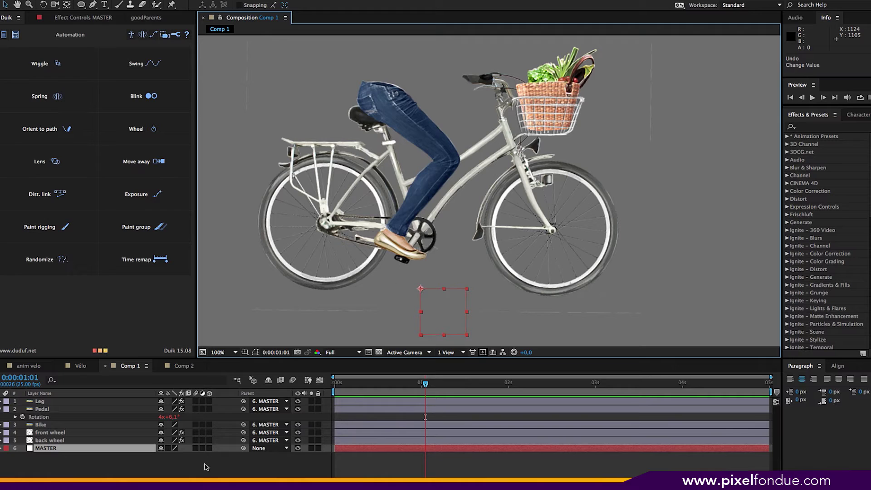
{"action": "left_click", "coordinate": [138, 464]}
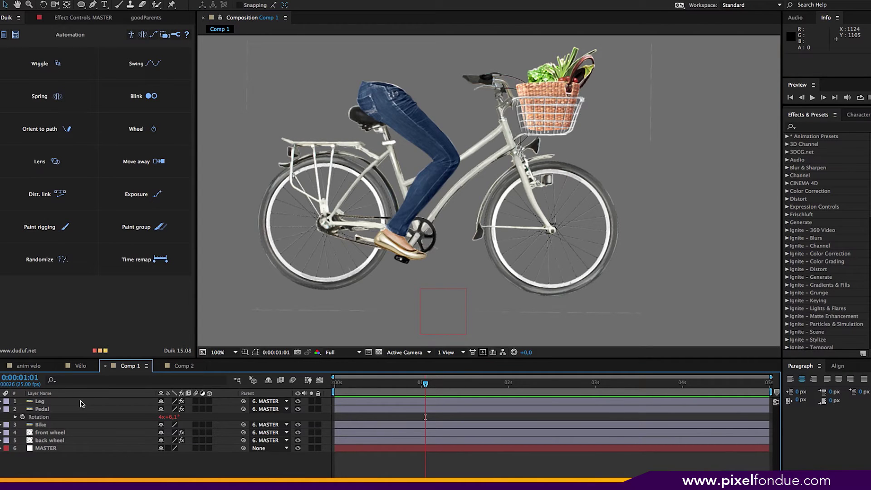
Step: Place four puppet pins on the Leg layer: hip, knee, ankle and foot on the pedal
{"action": "left_click", "coordinate": [82, 404]}
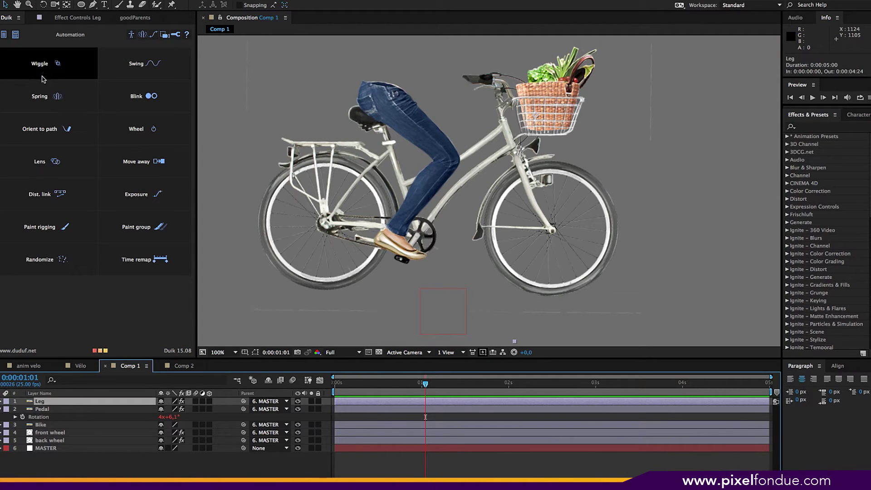
{"action": "left_click", "coordinate": [172, 4]}
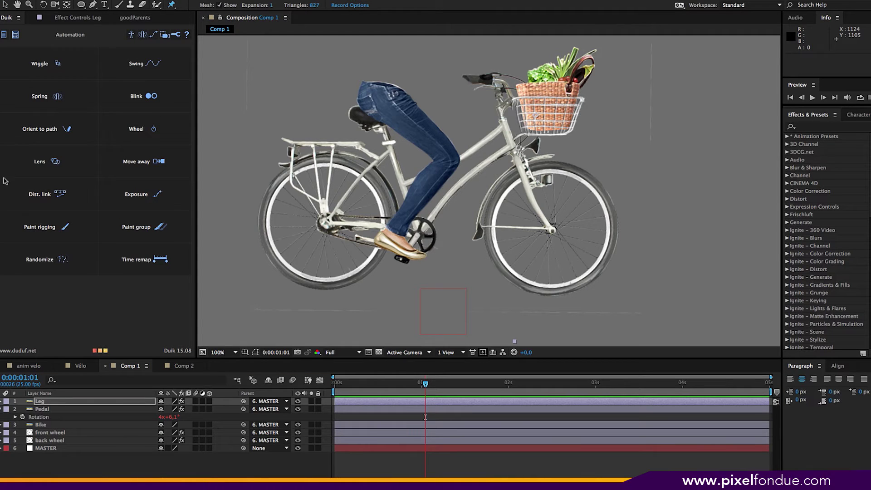
{"action": "left_click", "coordinate": [384, 93]}
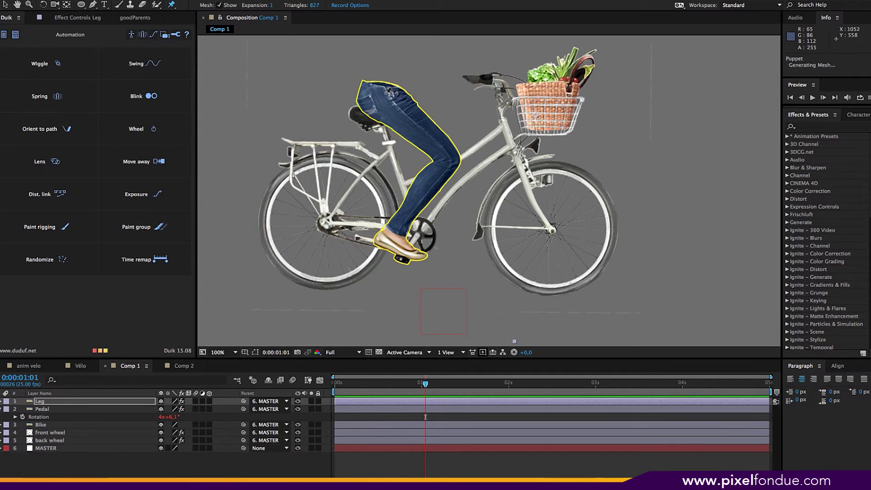
{"action": "left_click", "coordinate": [449, 160]}
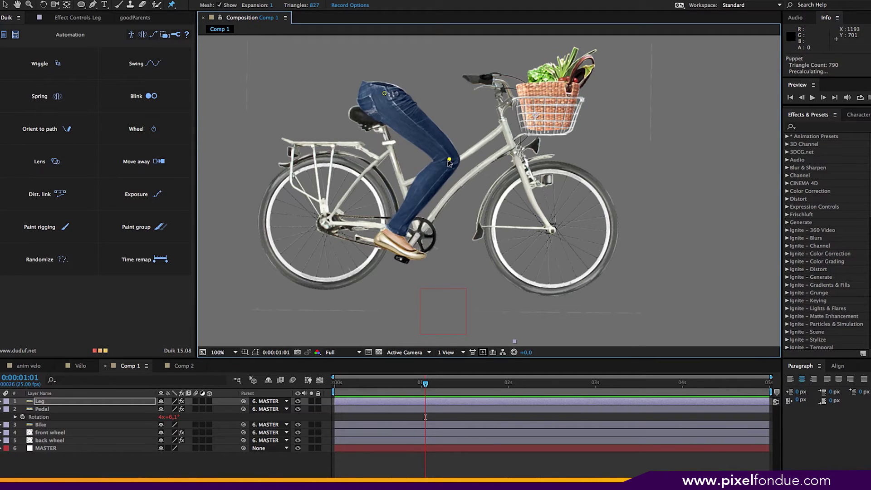
{"action": "left_click", "coordinate": [394, 234]}
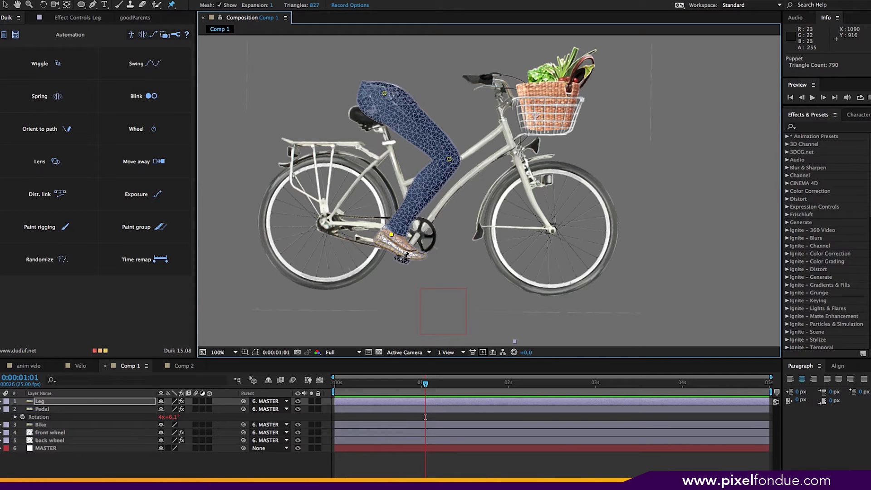
{"action": "left_click", "coordinate": [402, 258]}
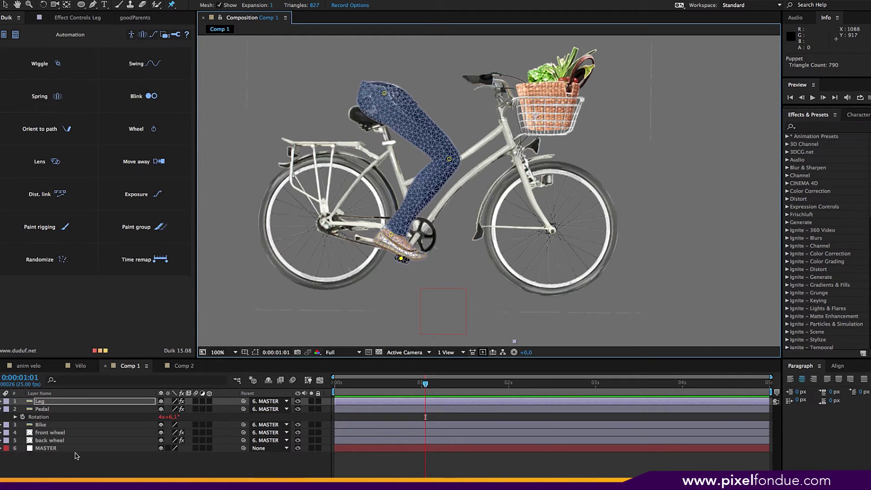
Step: Show the Leg's puppet pins, select Puppet Pin 4, and open Duik's Rigging Rename tool
{"action": "key", "text": "u"}
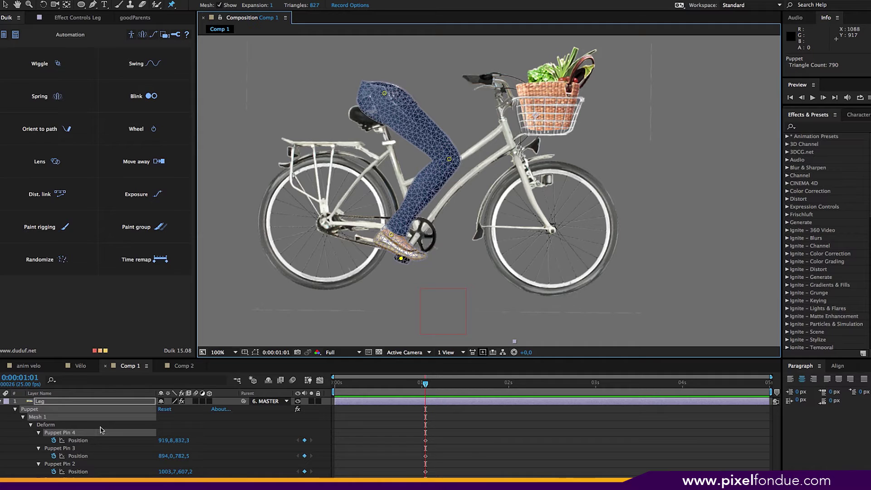
{"action": "left_click", "coordinate": [97, 404]}
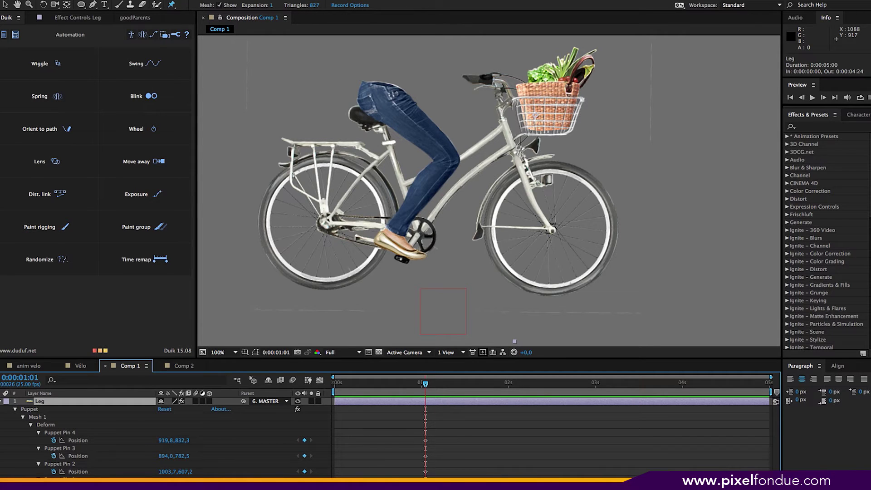
{"action": "left_click", "coordinate": [91, 433]}
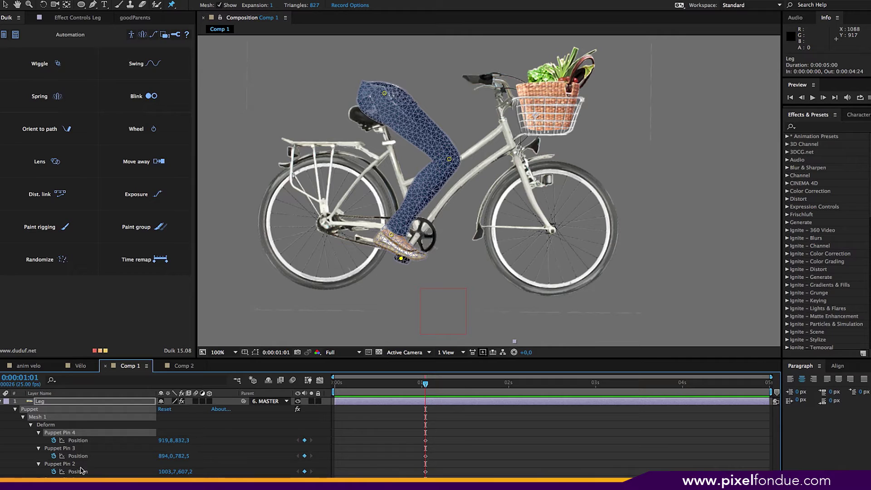
{"action": "left_click", "coordinate": [131, 34]}
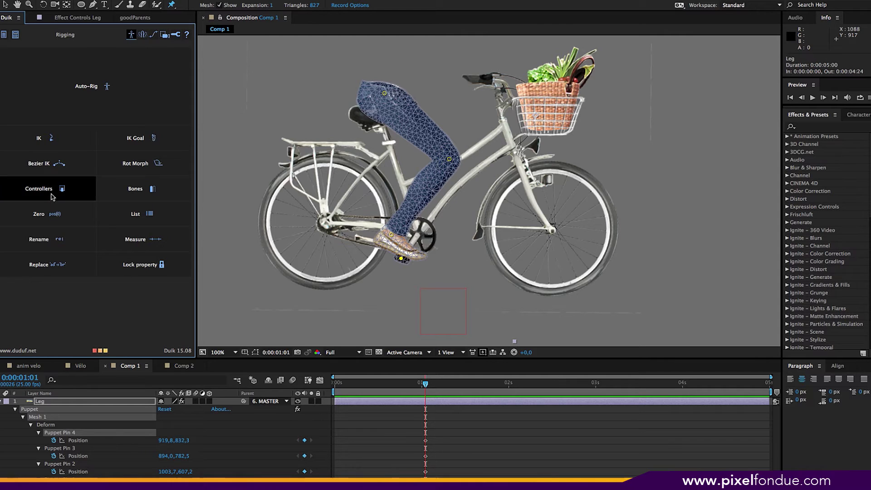
{"action": "left_click", "coordinate": [45, 239]}
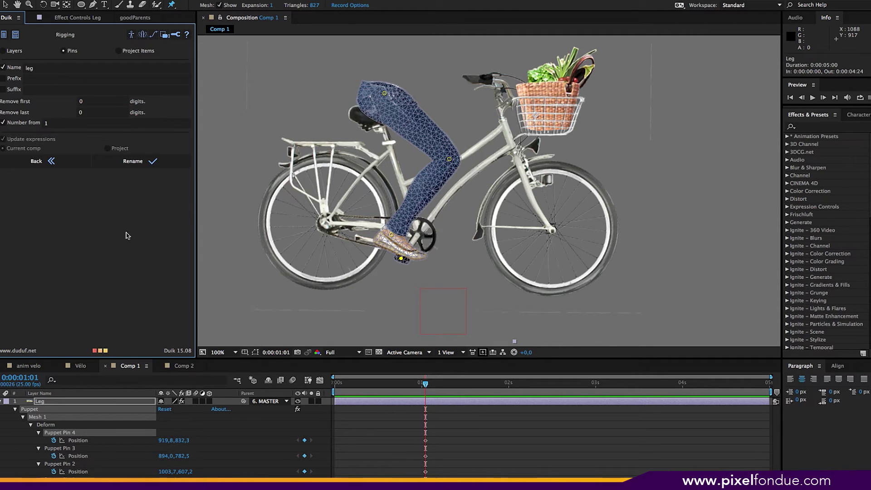
Step: Rename Puppet Pins 4, 3 and 2 to Pedal, ankle and knee, then return to Duik Rigging
{"action": "left_click", "coordinate": [65, 435]}
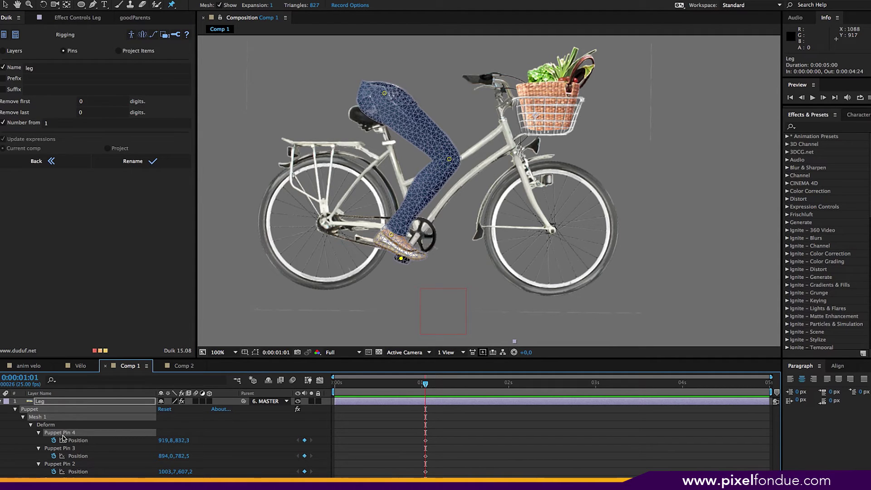
{"action": "key", "text": "Return"}
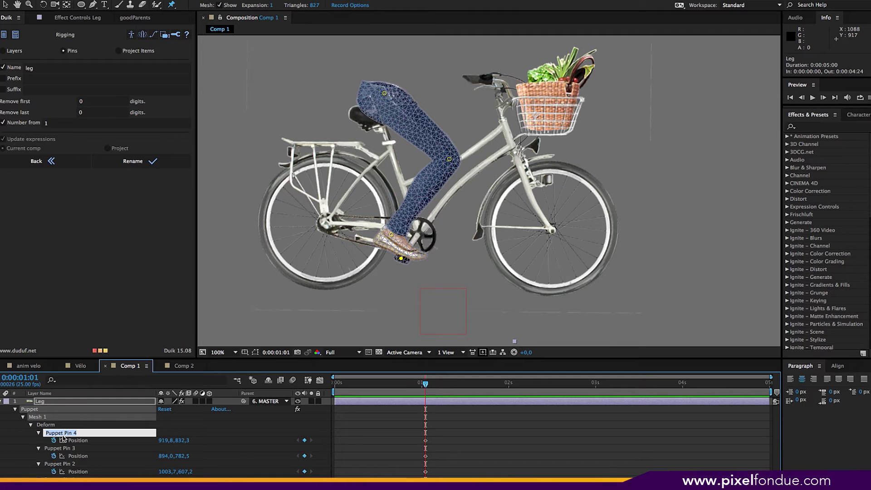
{"action": "type", "text": "Pedal"}
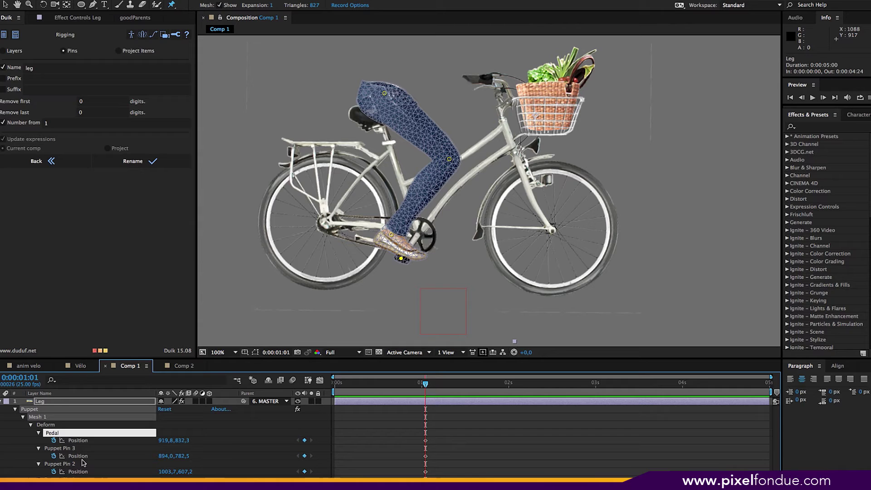
{"action": "left_click", "coordinate": [76, 449]}
{"action": "key", "text": "Return"}
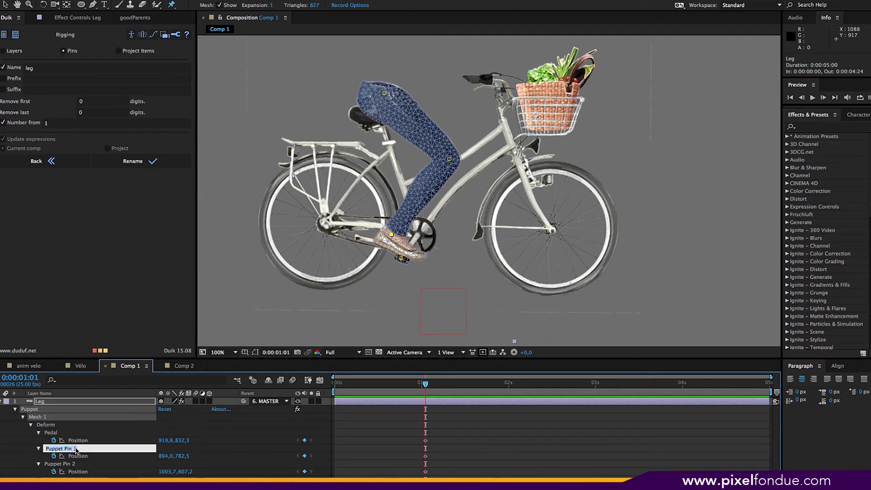
{"action": "type", "text": "ankle"}
{"action": "left_click", "coordinate": [56, 465]}
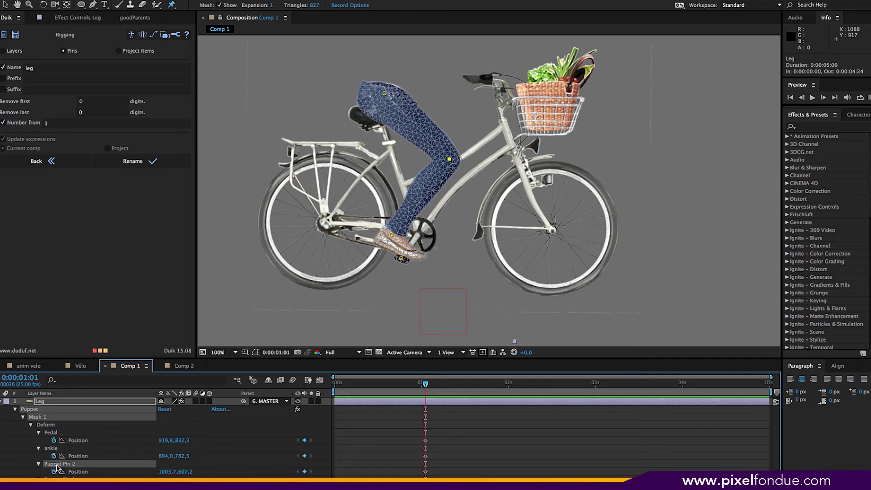
{"action": "key", "text": "Return"}
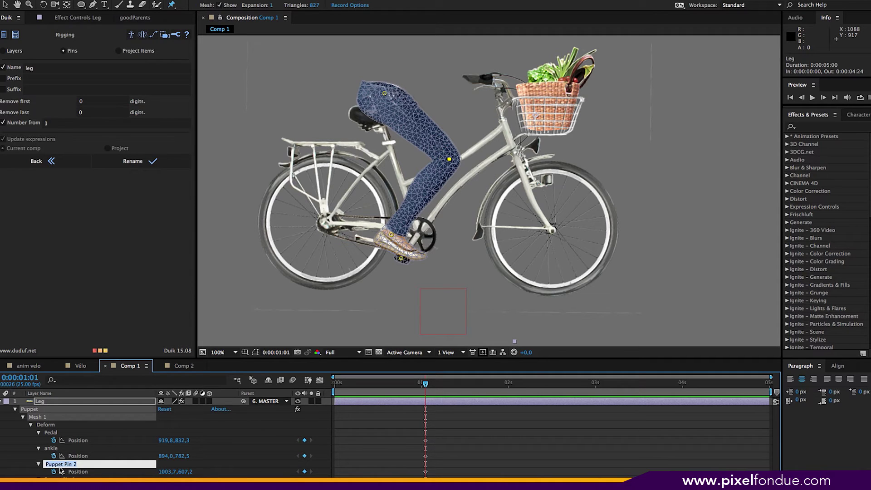
{"action": "type", "text": "knee"}
{"action": "key", "text": "Return"}
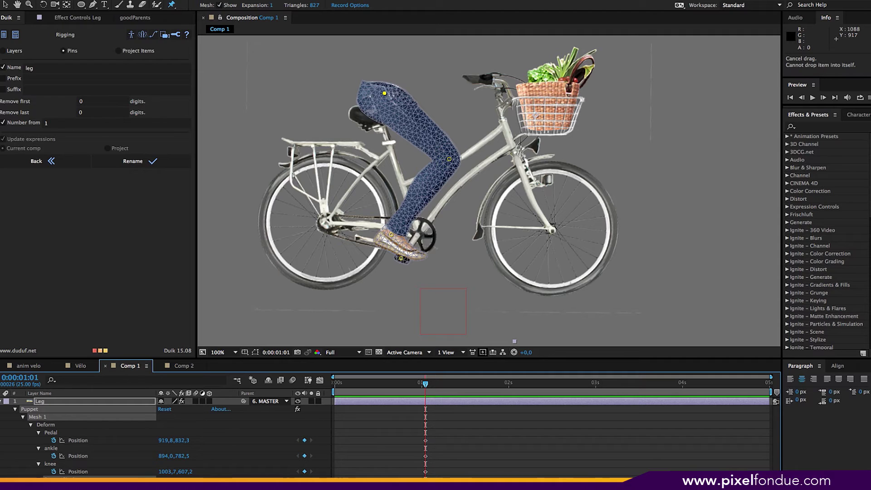
{"action": "key", "text": "Return"}
{"action": "key", "text": "Return"}
{"action": "left_click", "coordinate": [68, 425], "text": "shift"}
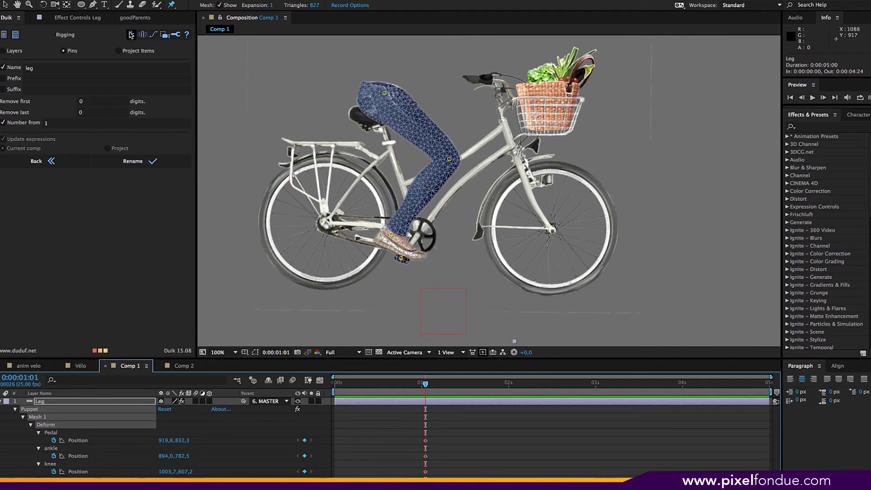
{"action": "left_click", "coordinate": [131, 34]}
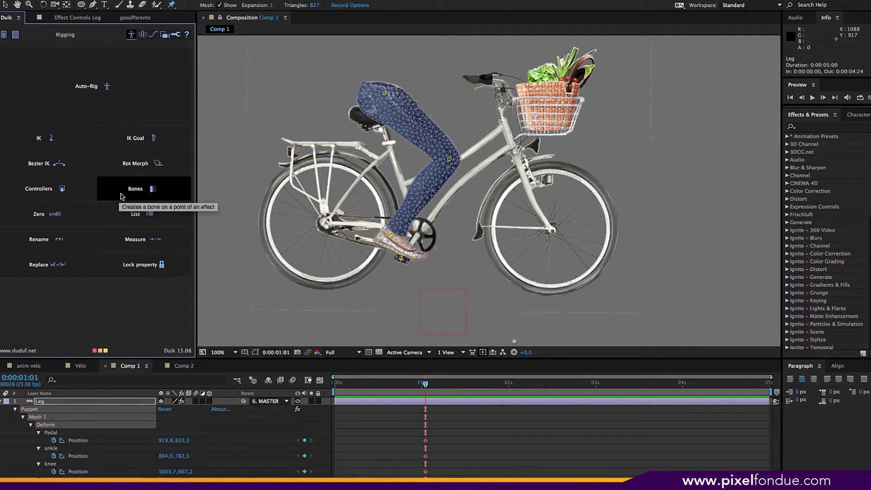
Step: Create bones on the leg pins, then parent B_ankle to B_knee and B_knee to B_Hip
{"action": "left_click", "coordinate": [140, 188]}
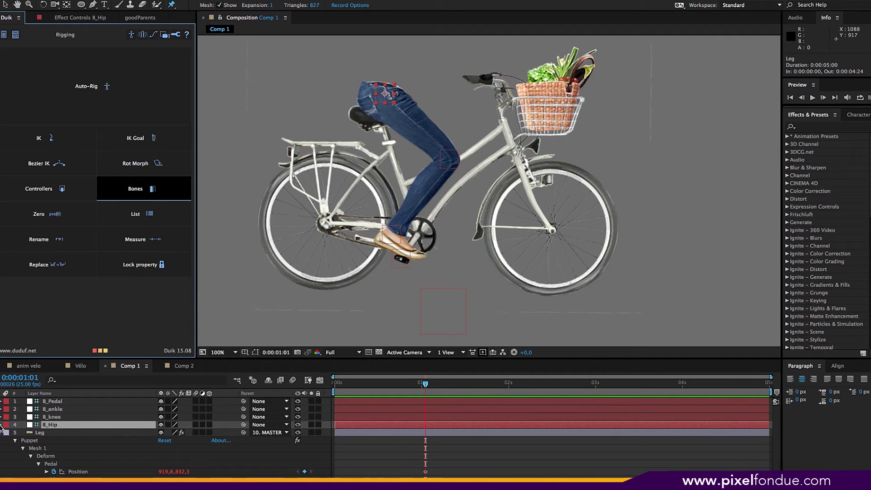
{"action": "left_click", "coordinate": [1, 441]}
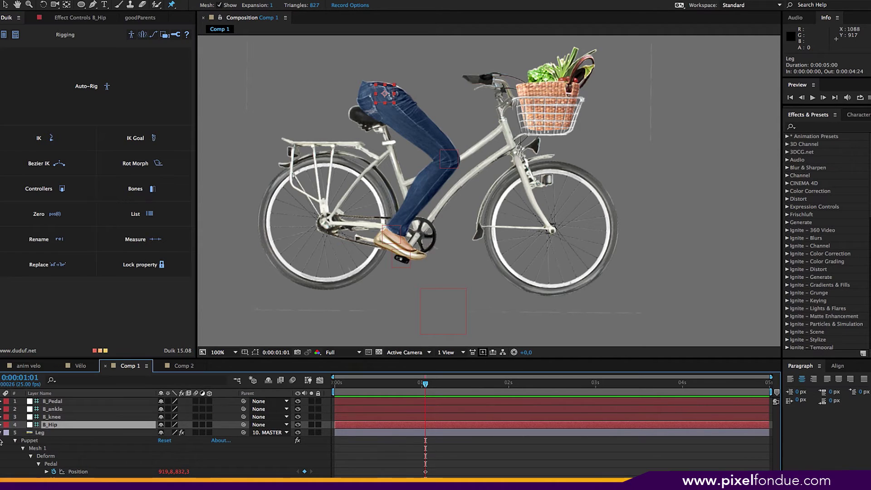
{"action": "left_click", "coordinate": [2, 433]}
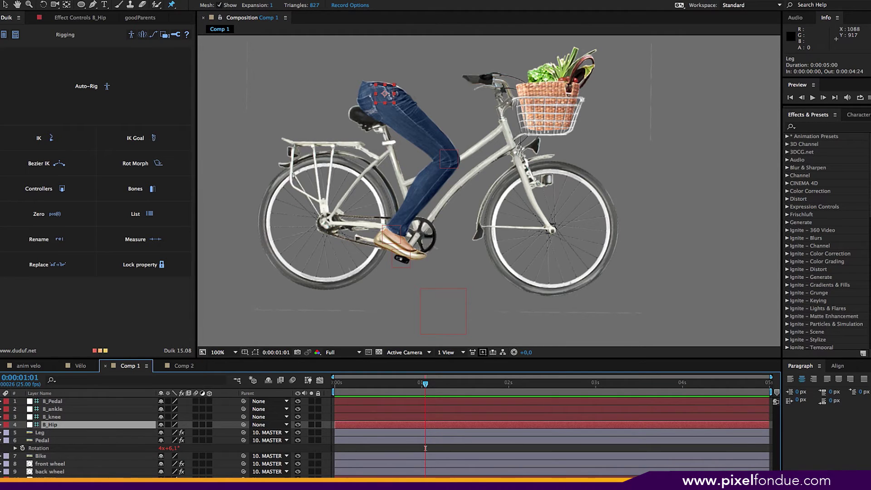
{"action": "left_click", "coordinate": [79, 409]}
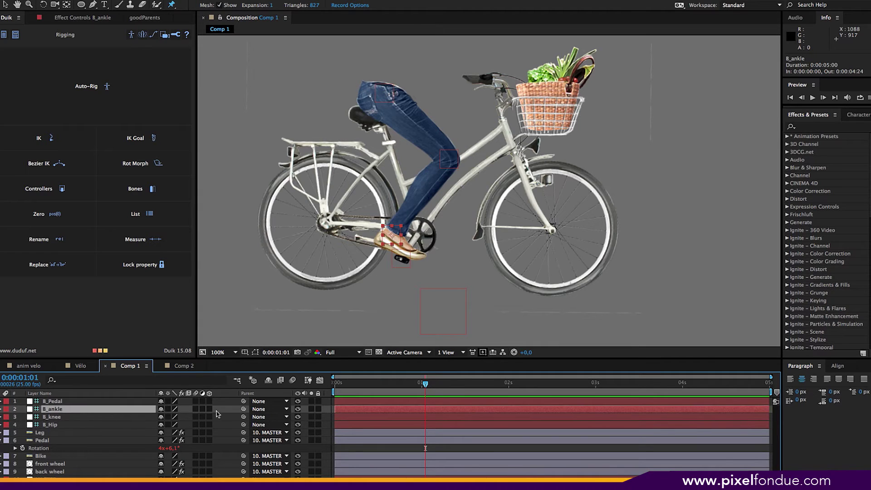
{"action": "left_click_drag", "start_coordinate": [243, 408], "coordinate": [91, 426]}
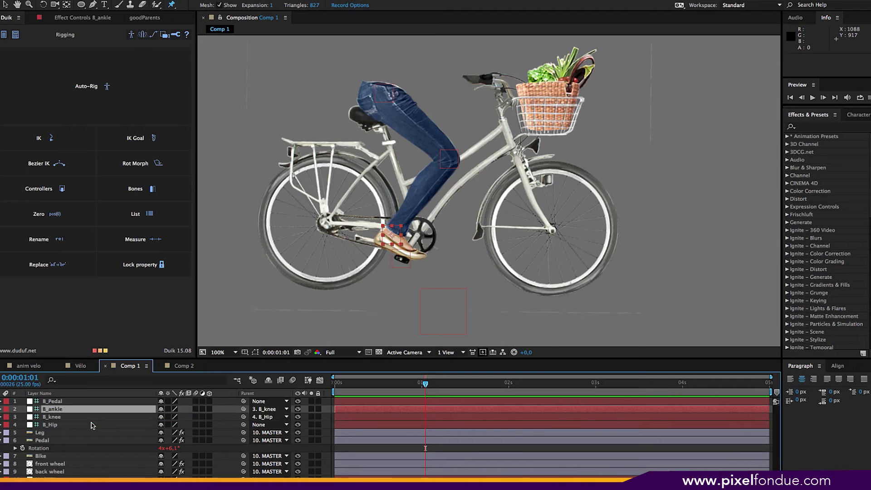
{"action": "left_click", "coordinate": [91, 426]}
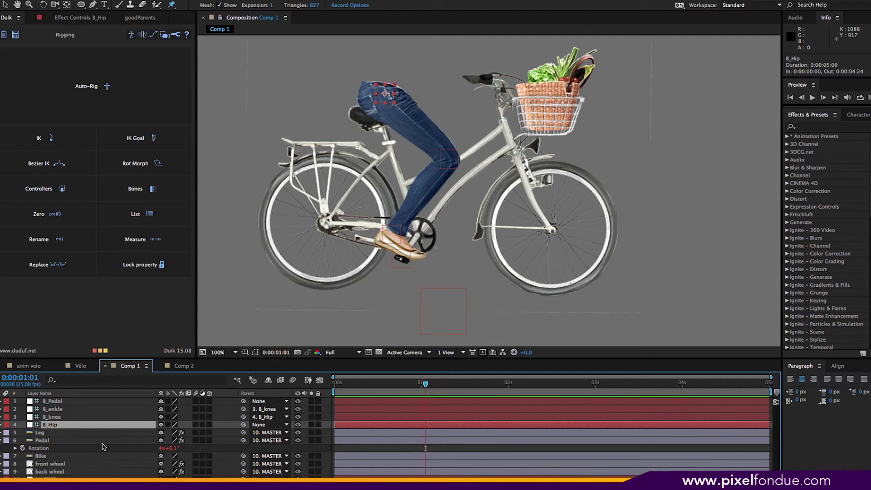
{"action": "left_click", "coordinate": [68, 411]}
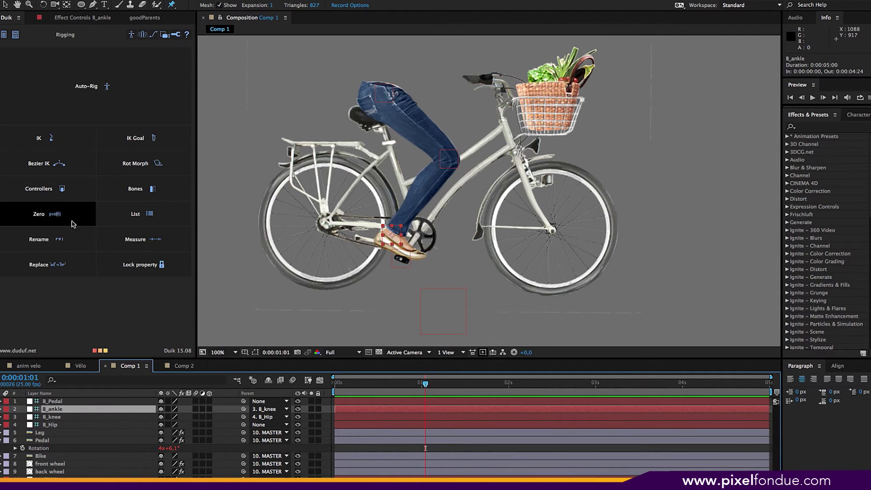
Step: Create a Duik controller for B_ankle and change its colour to Green
{"action": "left_click", "coordinate": [53, 189]}
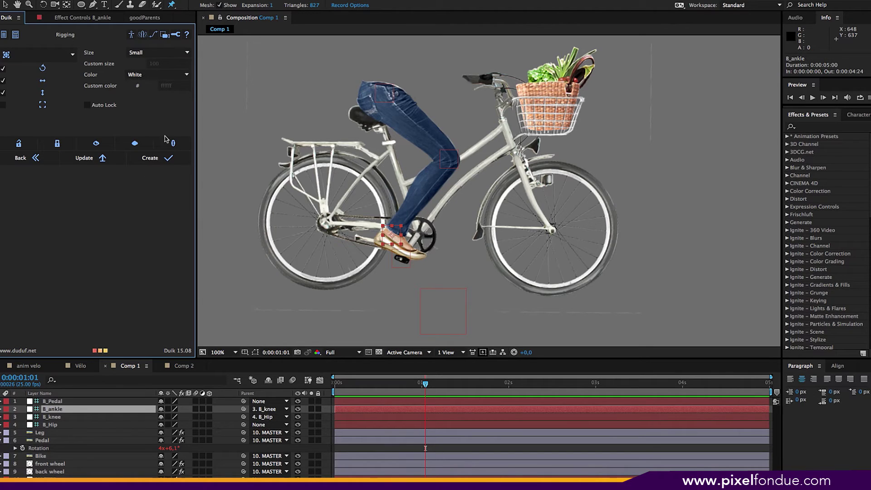
{"action": "left_click", "coordinate": [165, 159]}
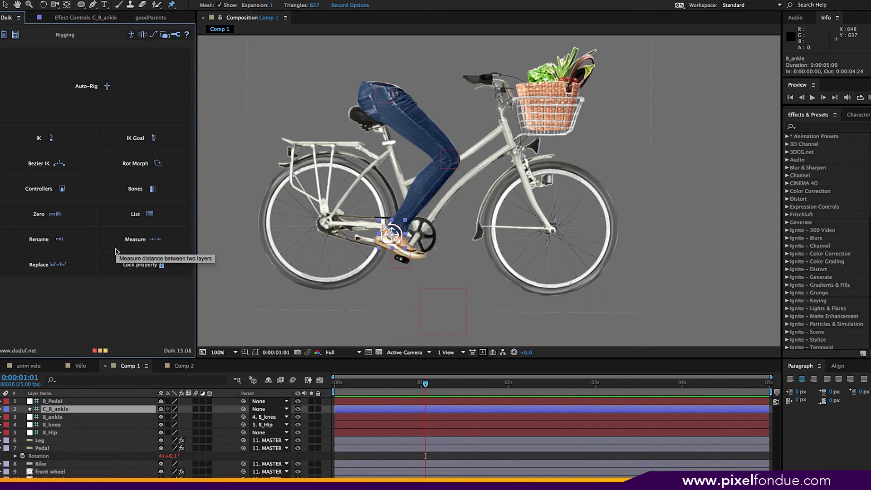
{"action": "left_click", "coordinate": [56, 187]}
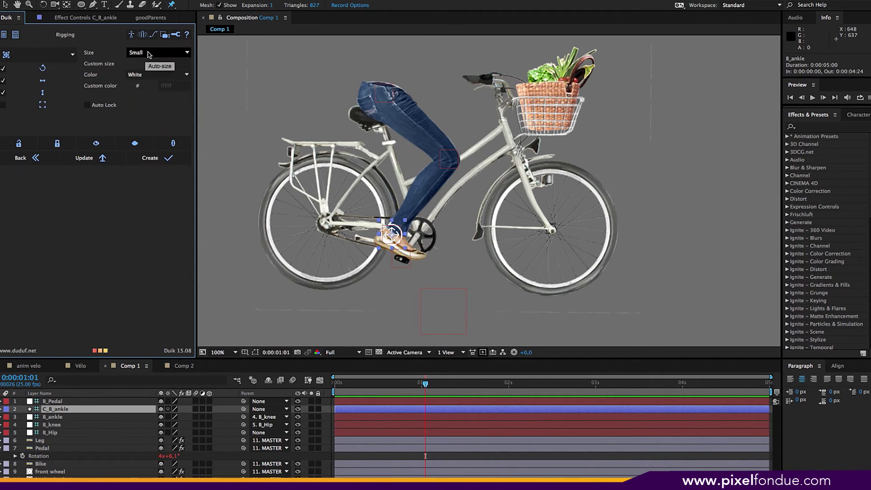
{"action": "left_click", "coordinate": [140, 75]}
{"action": "left_click", "coordinate": [141, 95]}
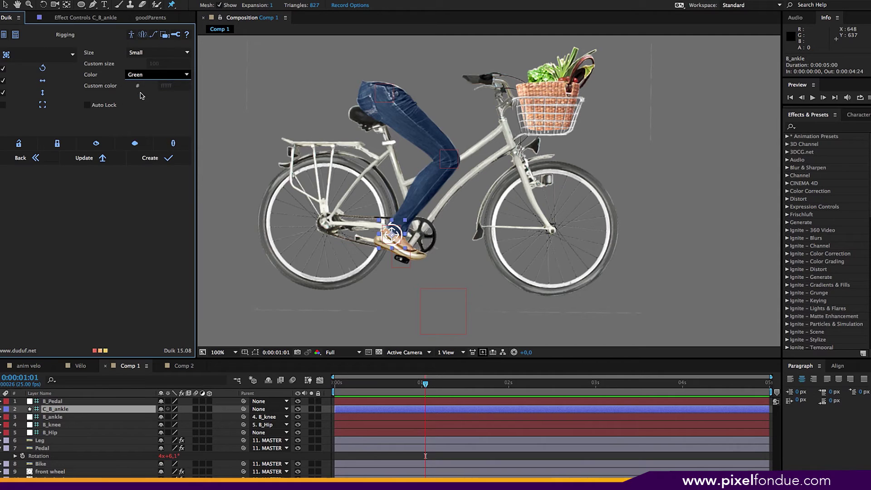
{"action": "left_click", "coordinate": [86, 158]}
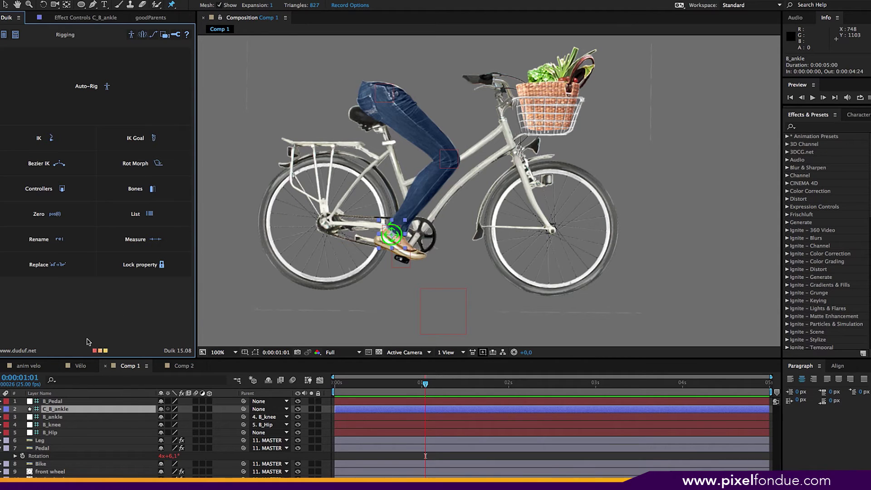
Step: Select B_Hip, B_knee, B_ankle and C_B_ankle, then create a Duik IK on them
{"action": "left_click", "coordinate": [69, 433]}
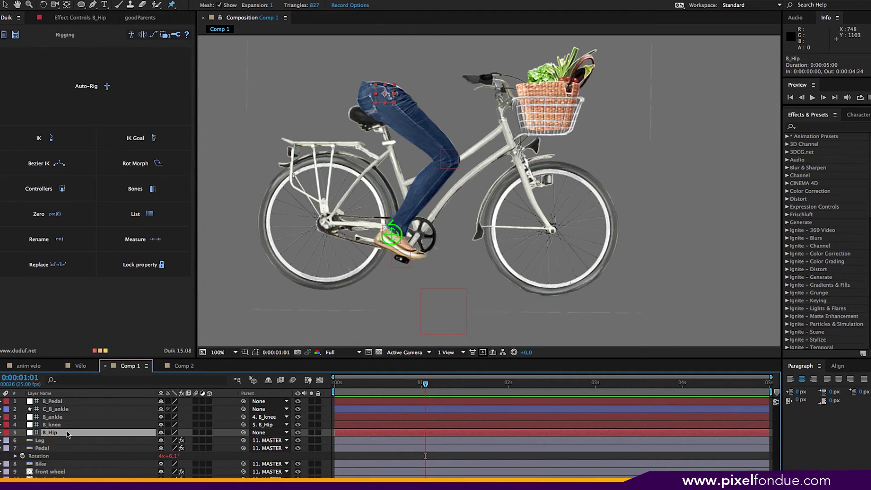
{"action": "left_click", "coordinate": [66, 417]}
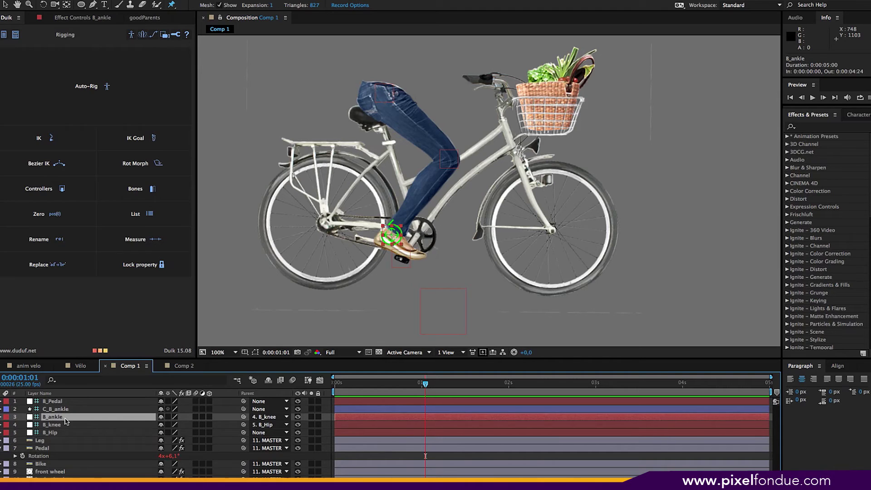
{"action": "left_click", "coordinate": [66, 433]}
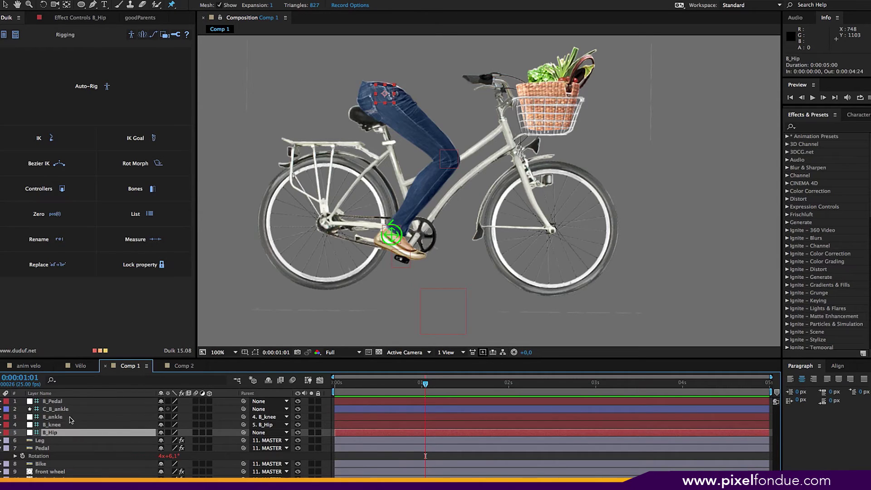
{"action": "left_click", "coordinate": [67, 417], "text": "shift"}
{"action": "left_click", "coordinate": [66, 410], "text": "shift"}
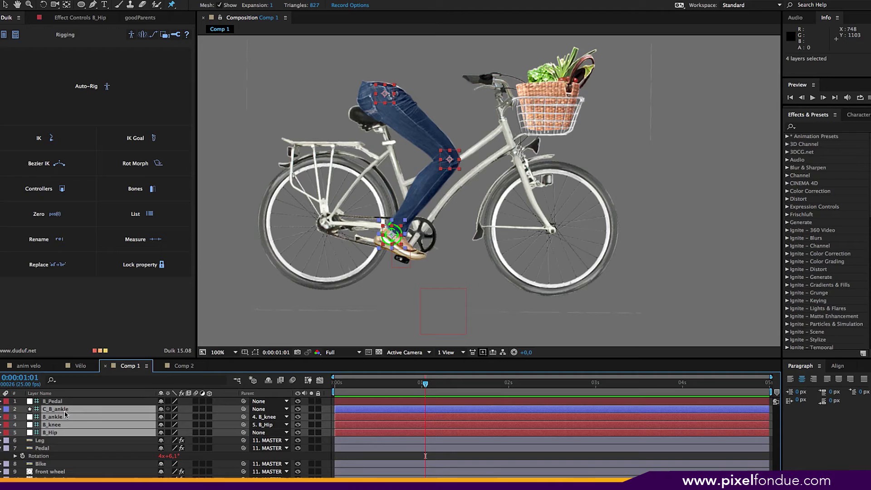
{"action": "left_click", "coordinate": [52, 138]}
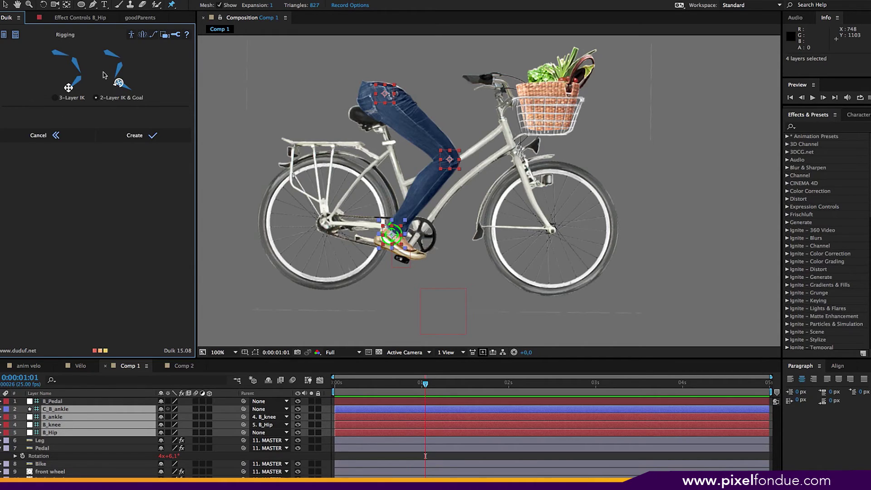
{"action": "left_click", "coordinate": [144, 139]}
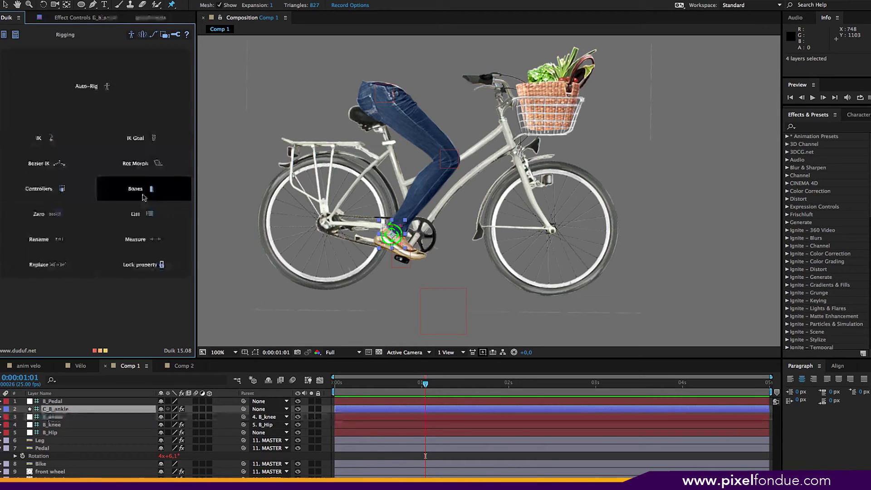
Step: Parent the C_B_ankle controller to B_Pedal, then test-move the ankle and undo it
{"action": "left_click", "coordinate": [108, 401]}
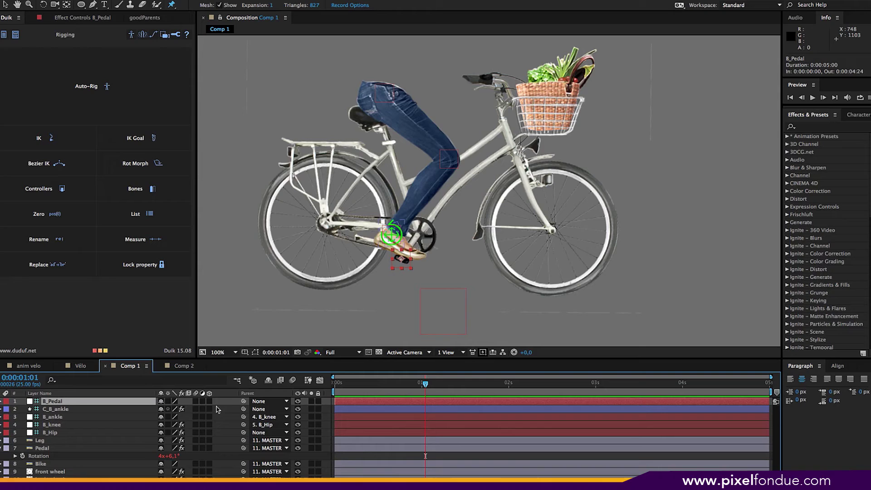
{"action": "left_click_drag", "start_coordinate": [176, 402], "coordinate": [59, 409]}
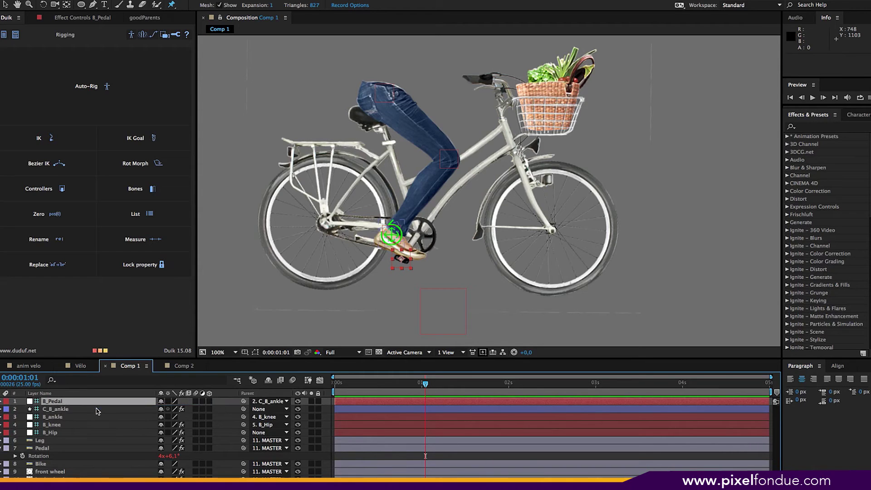
{"action": "left_click", "coordinate": [57, 409]}
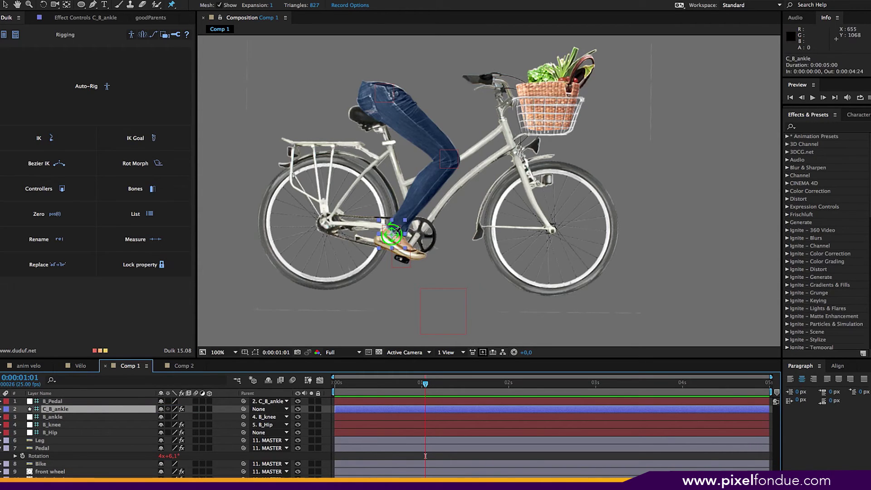
{"action": "key", "text": "v"}
{"action": "left_click_drag", "start_coordinate": [396, 234], "coordinate": [394, 200]}
{"action": "key", "text": "ctrl+z"}
{"action": "key", "text": "ctrl+z"}
{"action": "key", "text": "ctrl+z"}
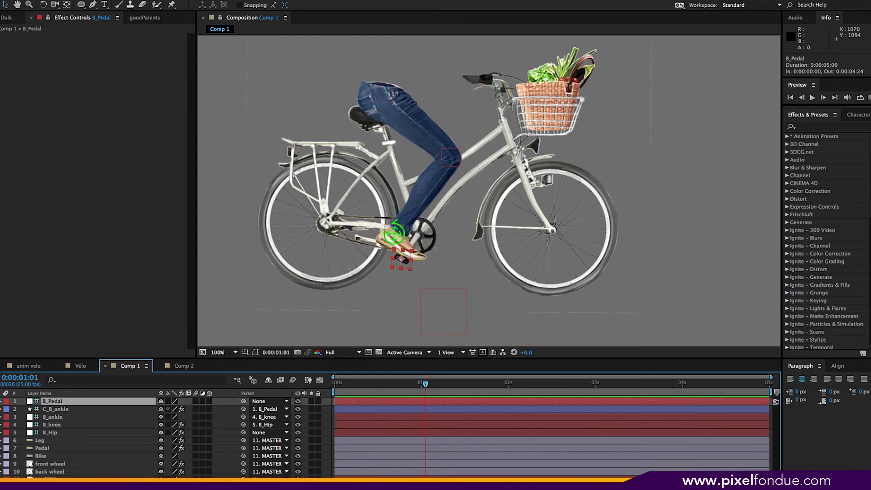
Step: Parent B_Pedal to the rotating Pedal layer so the crank drives the foot
{"action": "left_click", "coordinate": [83, 410]}
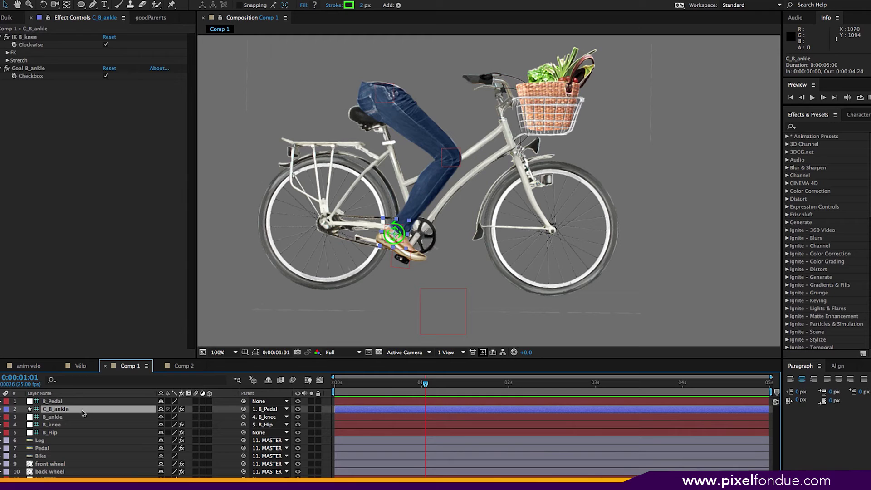
{"action": "left_click", "coordinate": [81, 402]}
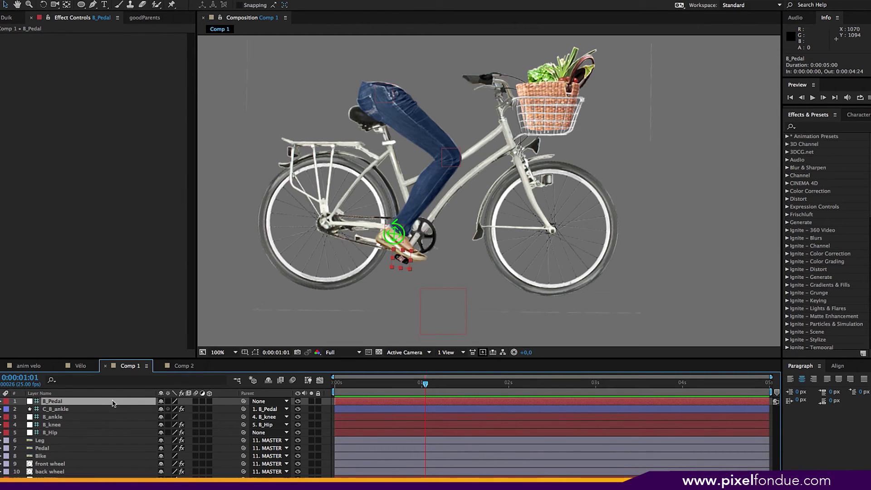
{"action": "left_click", "coordinate": [45, 448]}
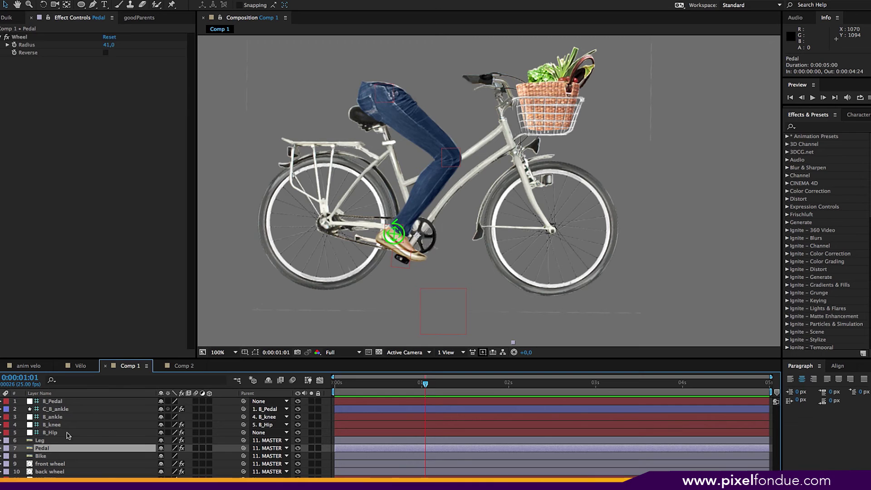
{"action": "left_click_drag", "start_coordinate": [73, 411], "coordinate": [146, 407]}
{"action": "left_click", "coordinate": [232, 402]}
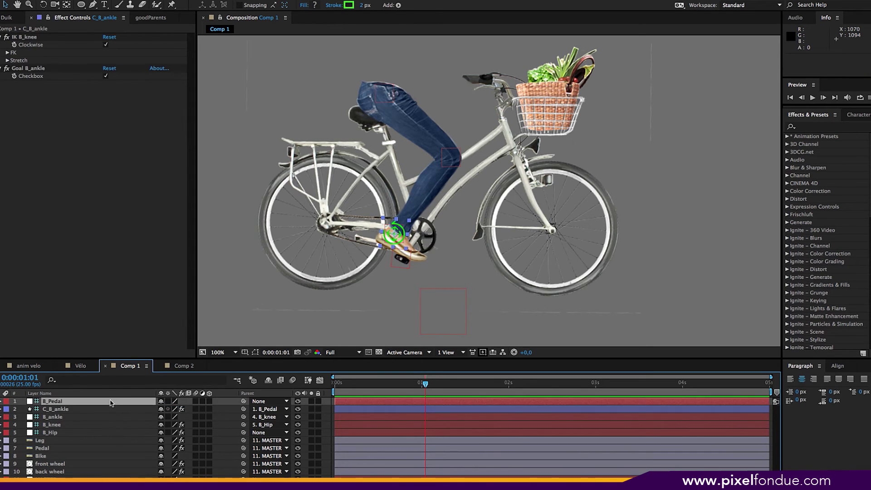
{"action": "left_click_drag", "start_coordinate": [243, 401], "coordinate": [88, 449]}
{"action": "left_click", "coordinate": [86, 449]}
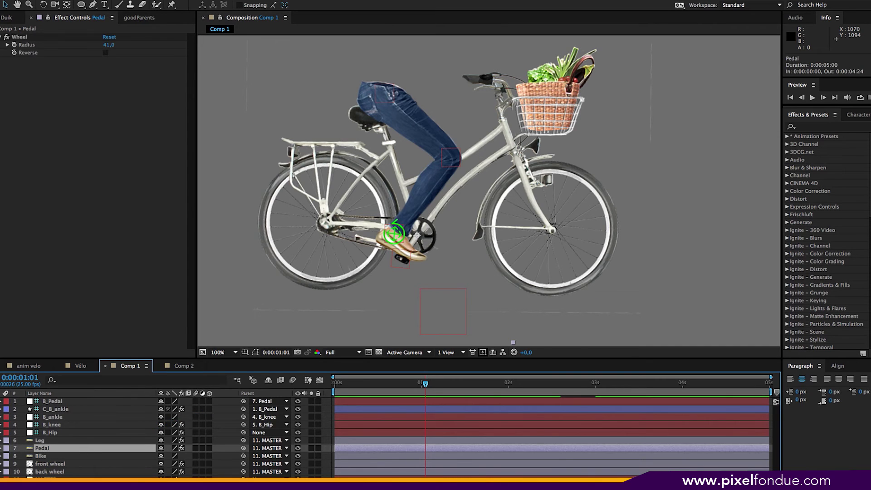
Step: Test-move the MASTER null to the right, then undo the move
{"action": "left_click", "coordinate": [68, 478]}
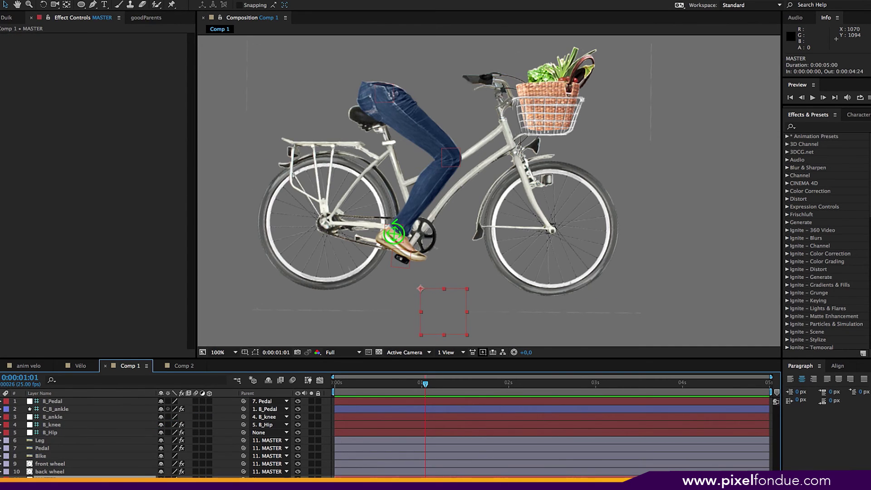
{"action": "left_click_drag", "start_coordinate": [441, 312], "coordinate": [473, 314]}
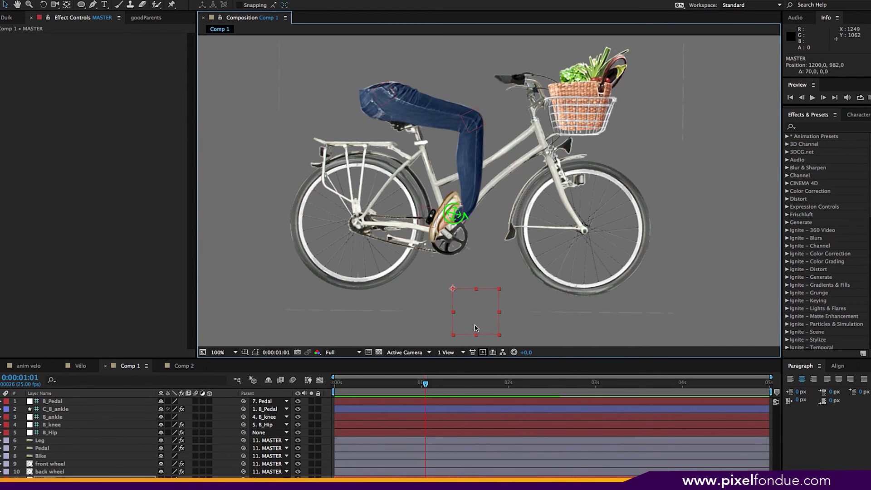
{"action": "key", "text": "ctrl+z"}
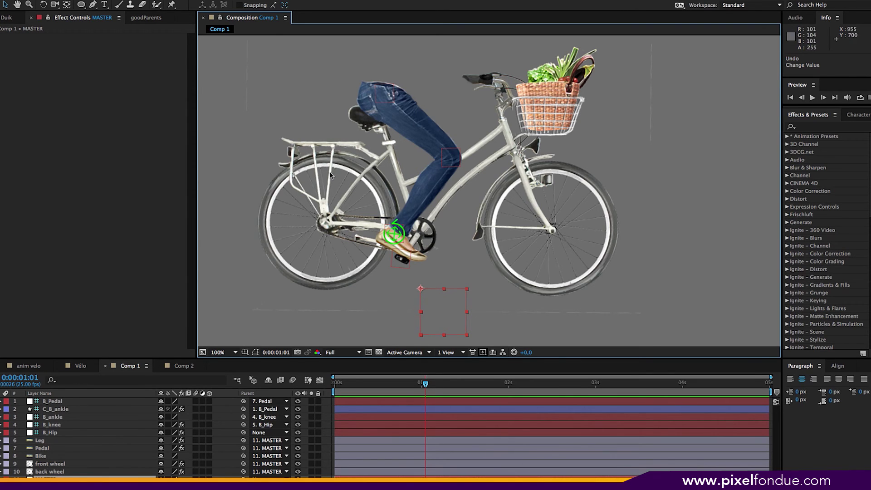
Step: Parent the B_Hip bone layer to the MASTER null
{"action": "left_click", "coordinate": [73, 432]}
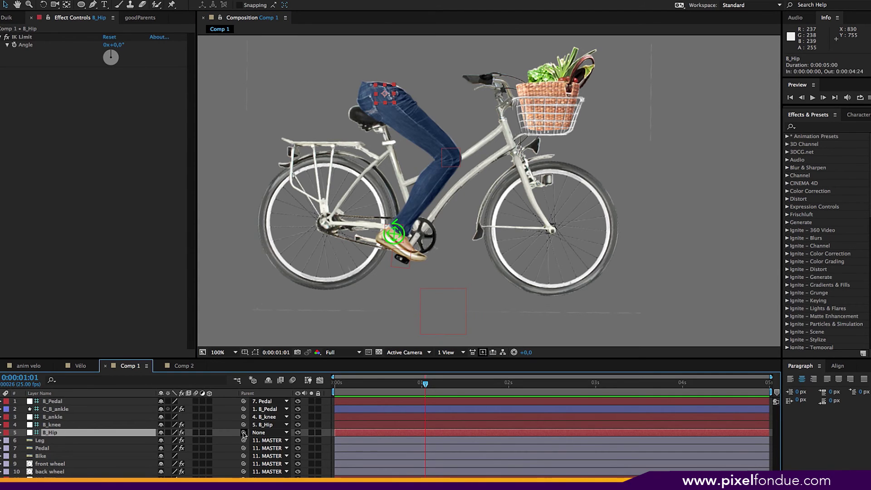
{"action": "left_click_drag", "start_coordinate": [244, 434], "coordinate": [91, 479]}
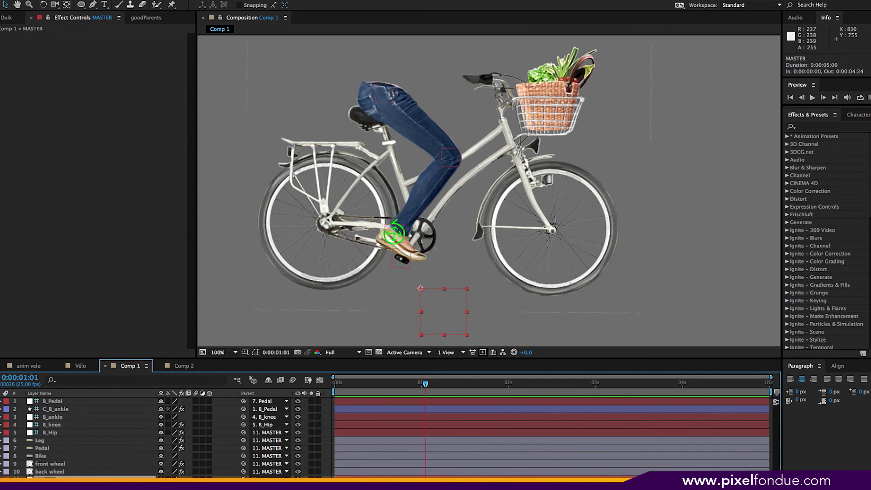
{"action": "left_click", "coordinate": [76, 402]}
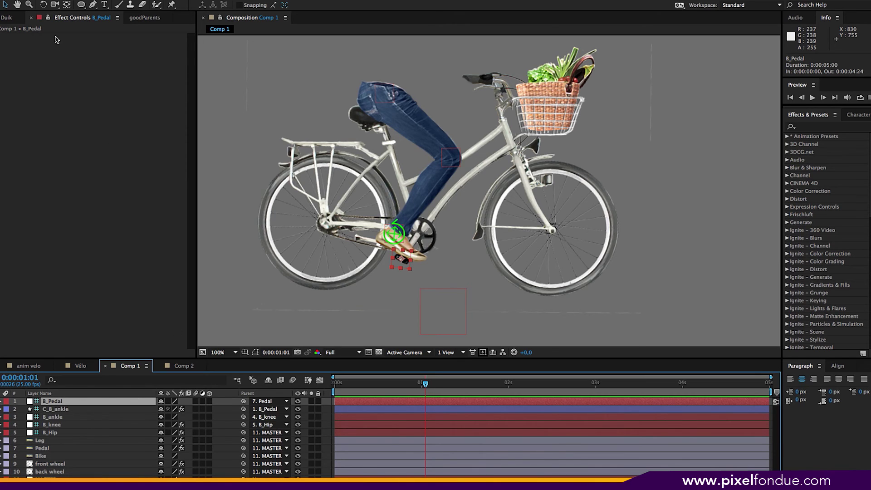
Step: Set B_Pedal as the leg's IK goal in Duik, then drag MASTER to test the rig
{"action": "left_click", "coordinate": [6, 17]}
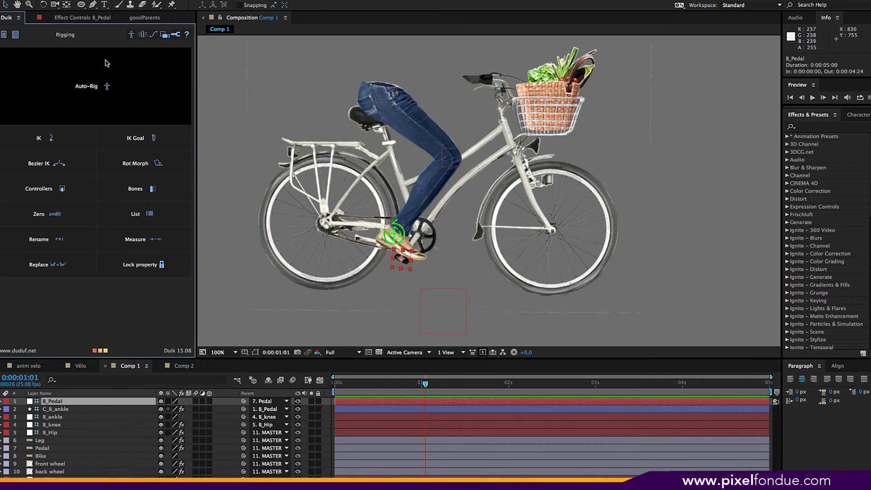
{"action": "left_click", "coordinate": [142, 138]}
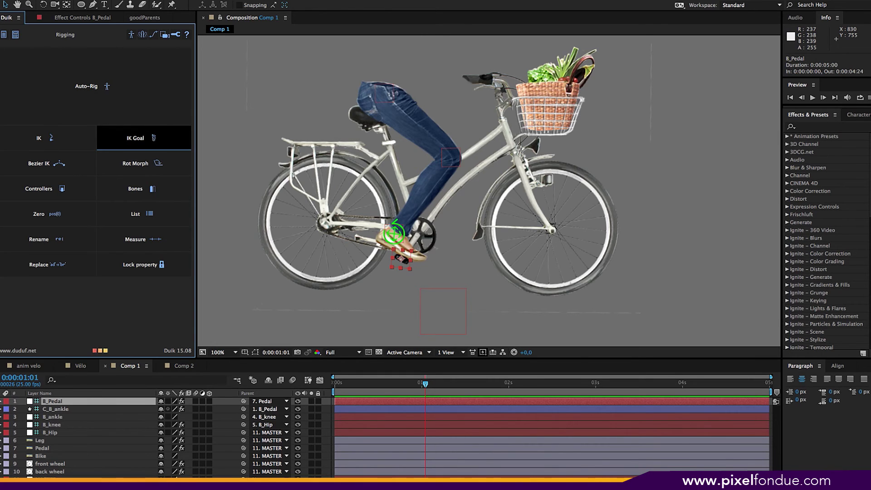
{"action": "left_click", "coordinate": [446, 313]}
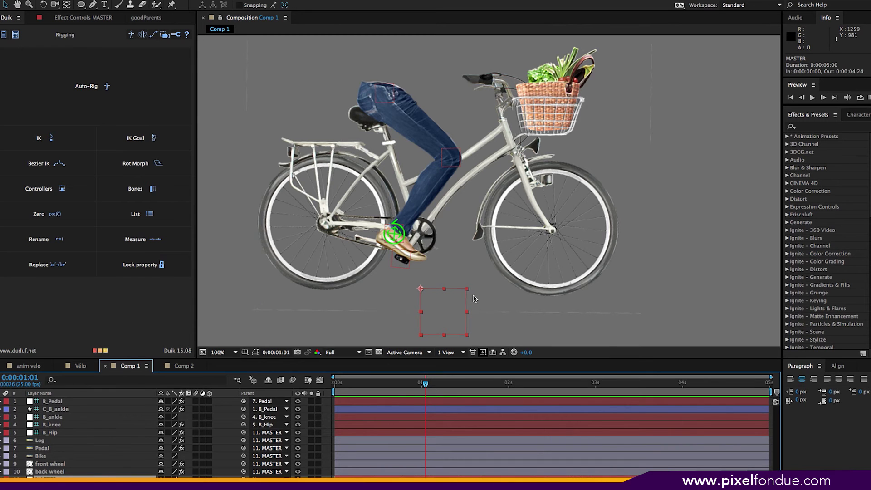
{"action": "left_click_drag", "start_coordinate": [439, 311], "coordinate": [462, 317]}
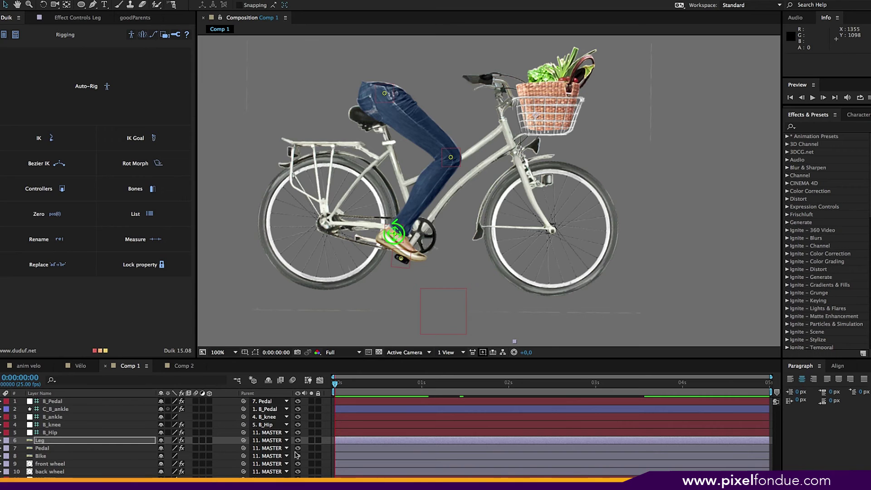
Step: Jump to a later frame, select the Leg layer and choose the Puppet Starch Tool
{"action": "mouse_move", "coordinate": [481, 385]}
{"action": "left_mouse_down"}
{"action": "mouse_move", "coordinate": [520, 385]}
{"action": "mouse_move", "coordinate": [494, 387]}
{"action": "left_mouse_up"}
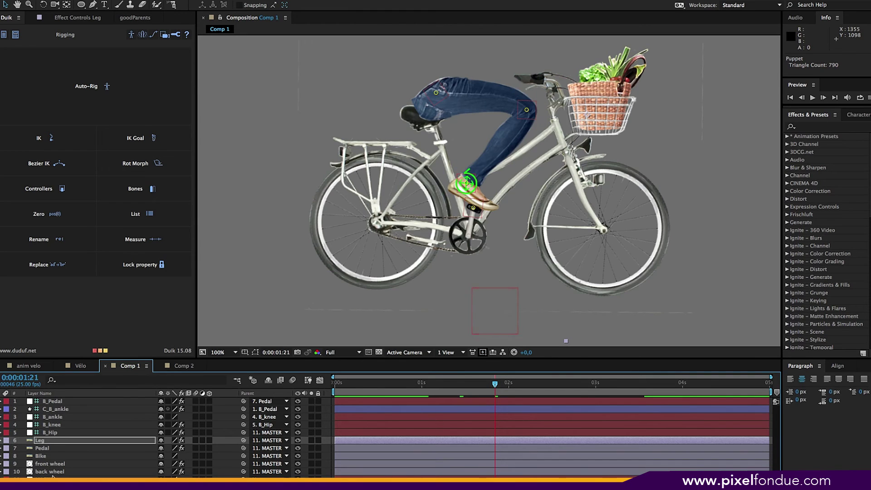
{"action": "left_click", "coordinate": [47, 442]}
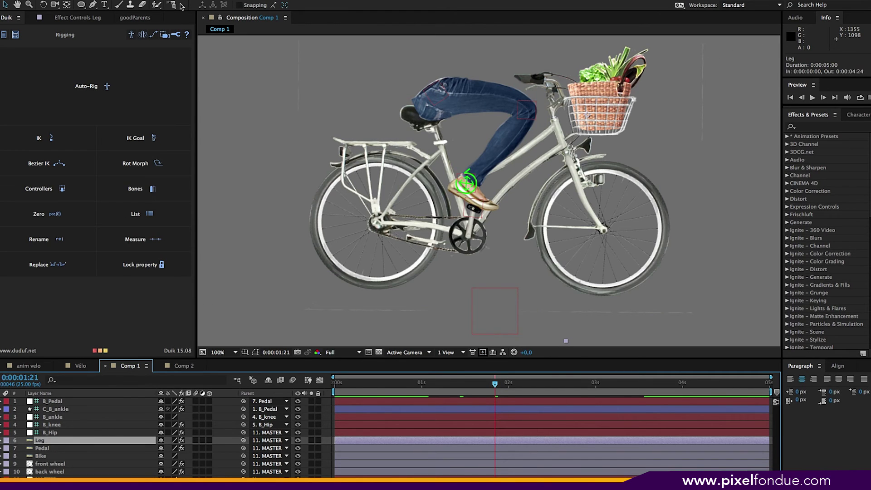
{"action": "left_click", "coordinate": [173, 6]}
{"action": "left_click_drag", "start_coordinate": [173, 6], "coordinate": [212, 26]}
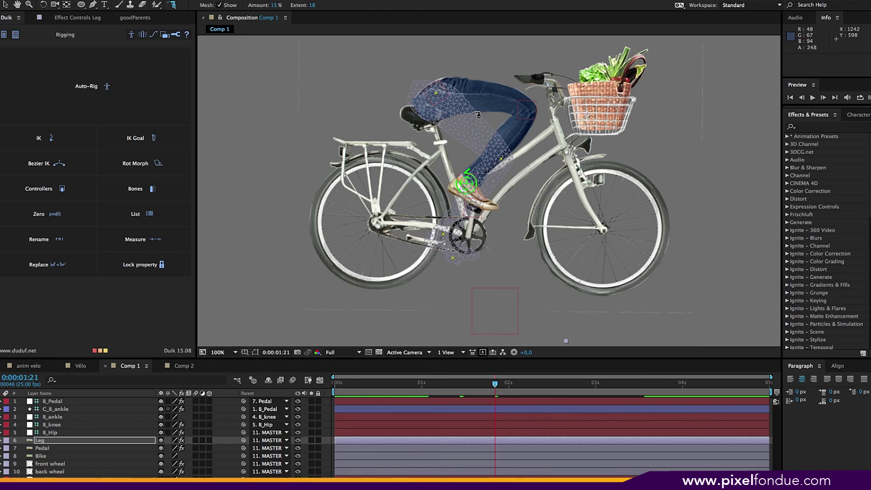
Step: Place eight starch pins down the leg from the top of the thigh to the foot
{"action": "left_click", "coordinate": [470, 107]}
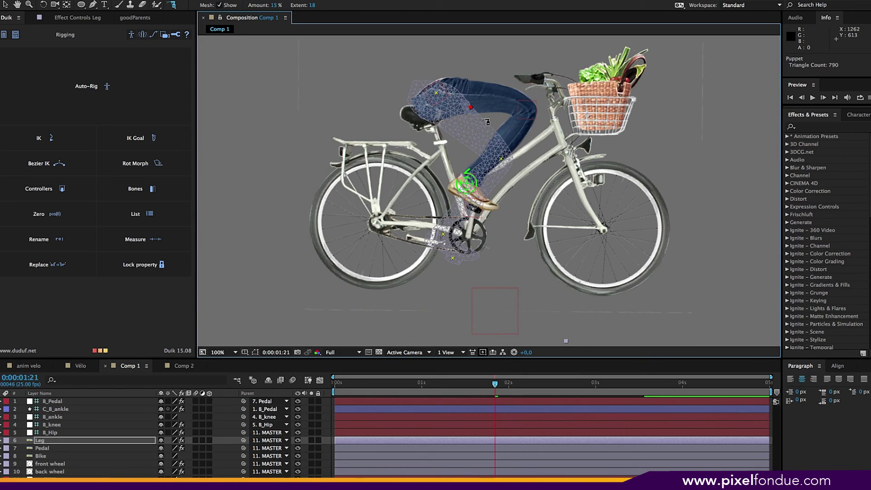
{"action": "left_click", "coordinate": [481, 119]}
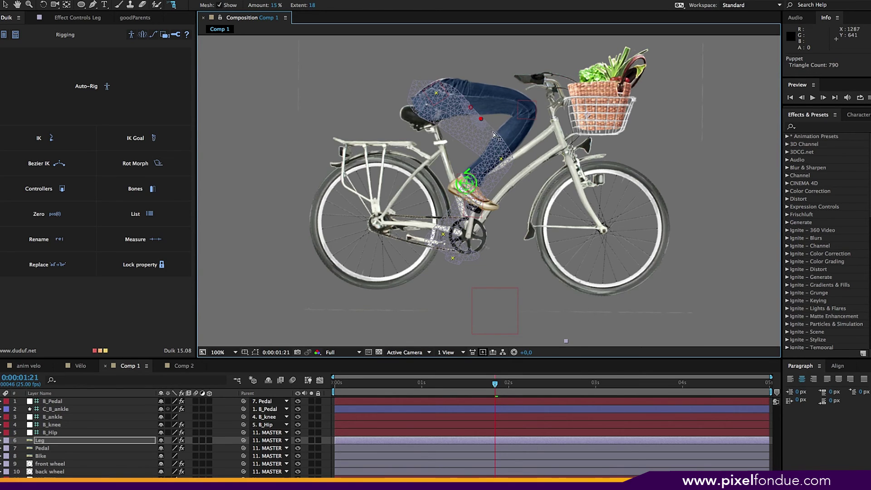
{"action": "left_click", "coordinate": [492, 131]}
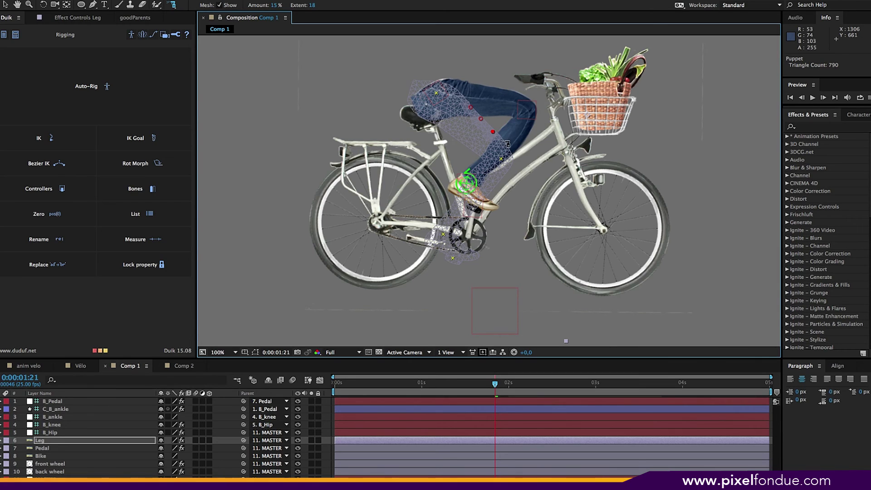
{"action": "left_click", "coordinate": [501, 141]}
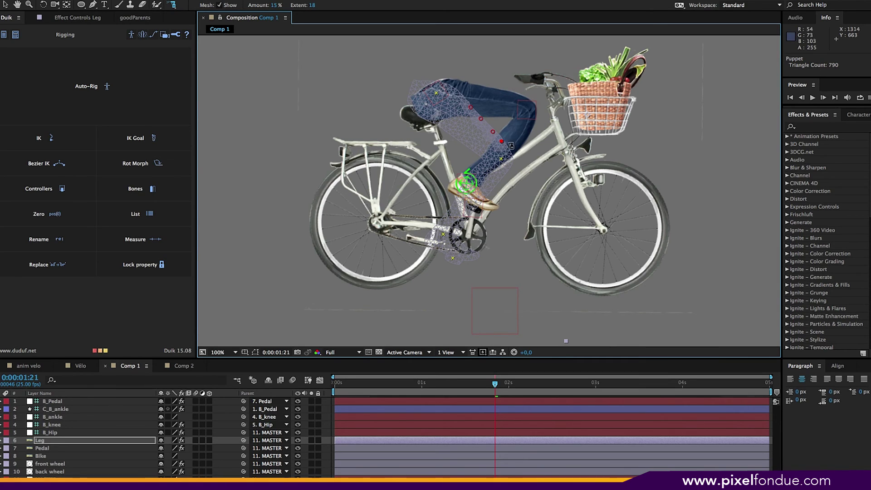
{"action": "left_click", "coordinate": [506, 146]}
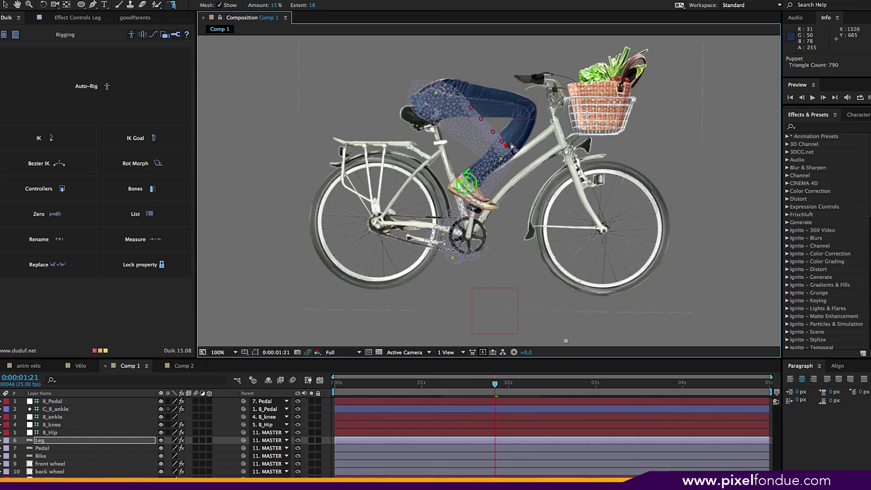
{"action": "left_click", "coordinate": [489, 188]}
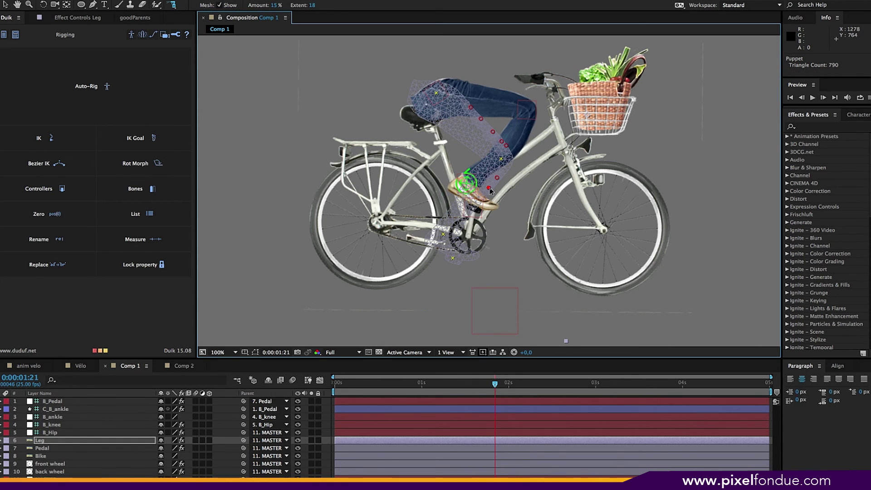
{"action": "left_click", "coordinate": [478, 203]}
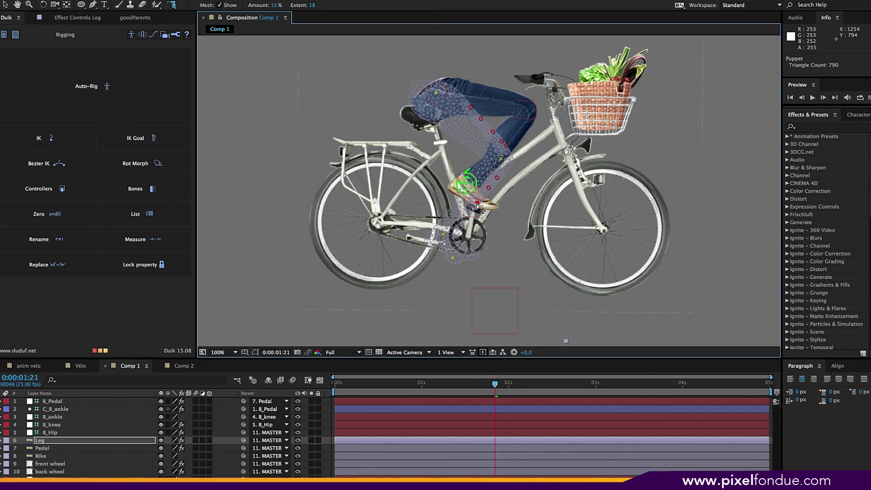
{"action": "left_click", "coordinate": [468, 214]}
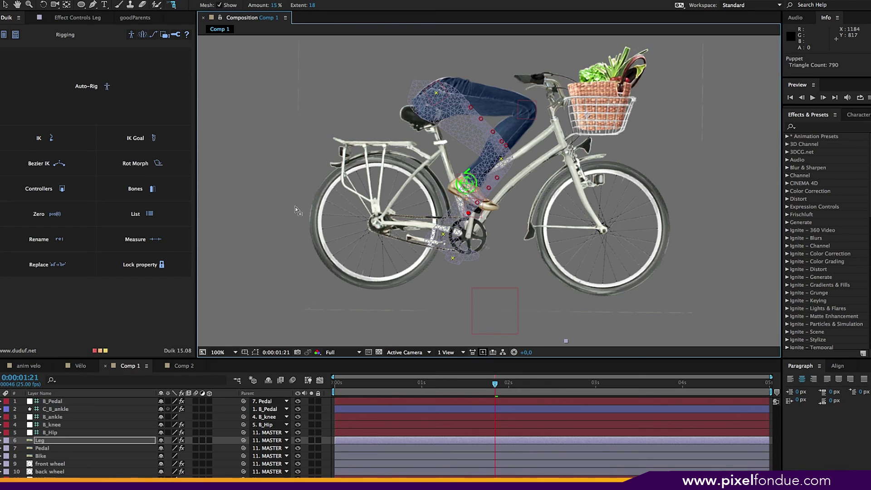
{"action": "left_click", "coordinate": [5, 5]}
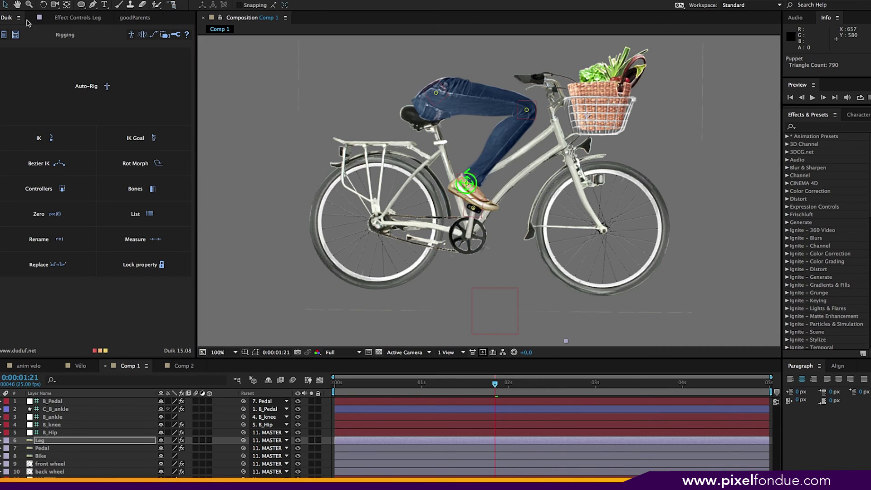
{"action": "left_click_drag", "start_coordinate": [352, 386], "coordinate": [334, 388]}
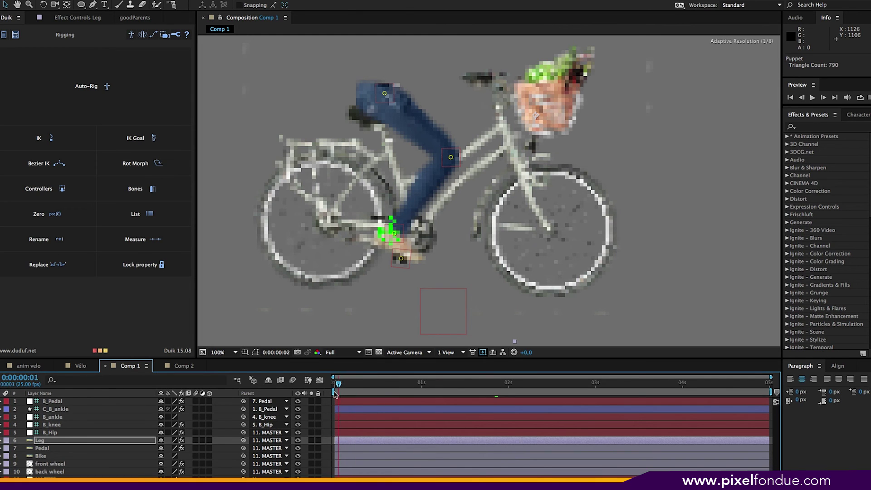
{"action": "key", "text": "space"}
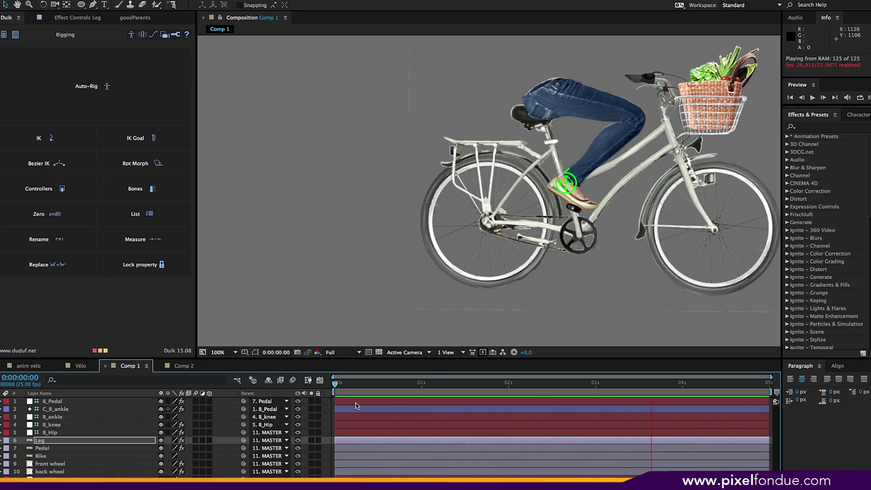
{"action": "left_click_drag", "start_coordinate": [346, 386], "coordinate": [338, 385]}
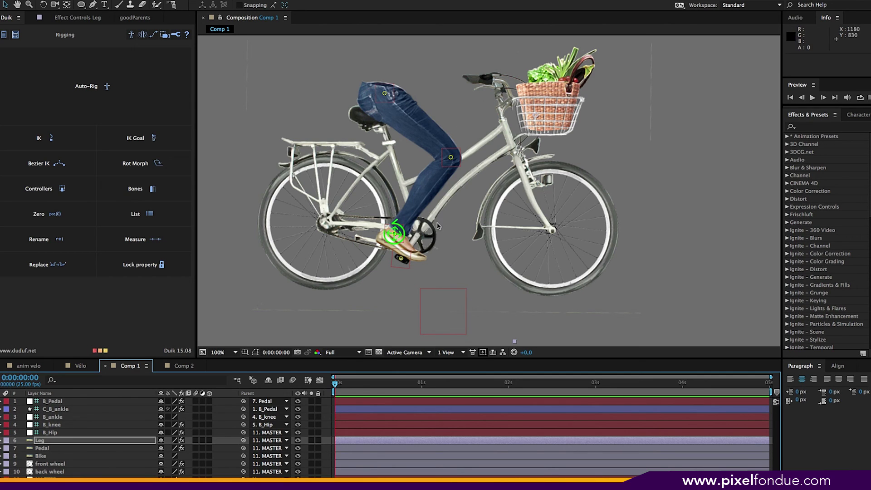
Step: Scrub through the Vélo comp, then switch to anim velo and scrub the field ride
{"action": "left_click", "coordinate": [82, 367]}
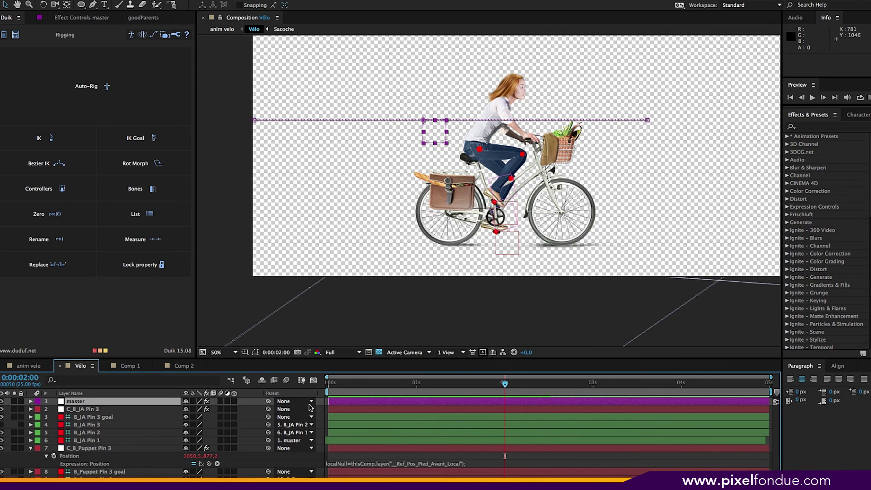
{"action": "left_click_drag", "start_coordinate": [342, 387], "coordinate": [368, 405]}
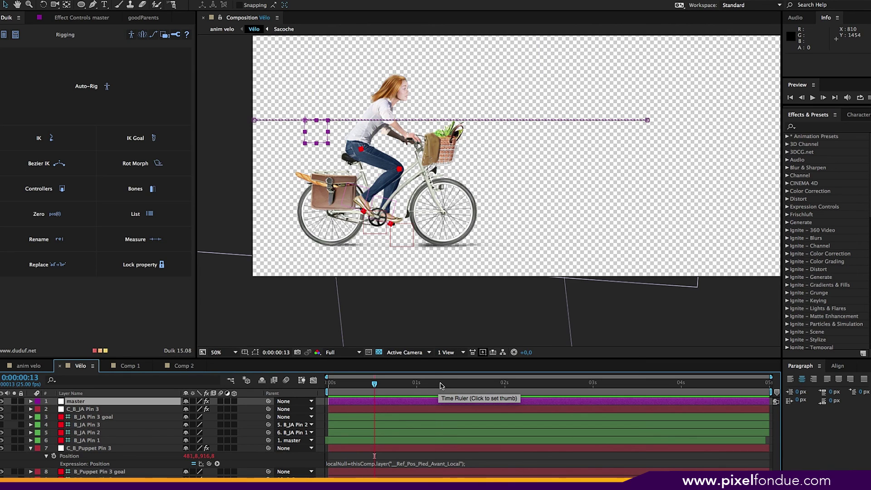
{"action": "left_click", "coordinate": [27, 365]}
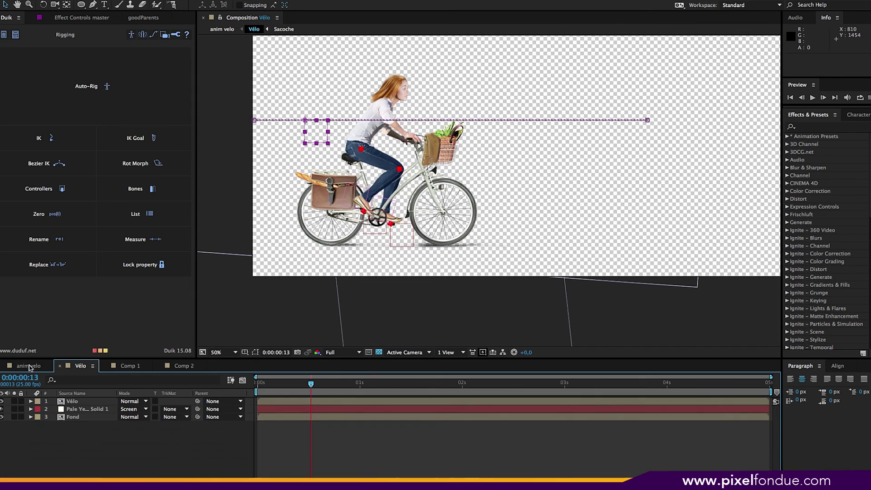
{"action": "left_click_drag", "start_coordinate": [287, 386], "coordinate": [345, 418]}
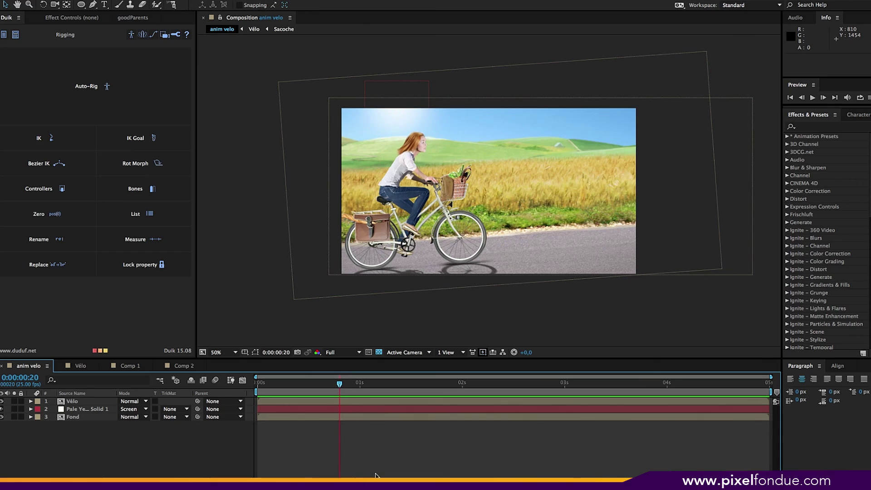